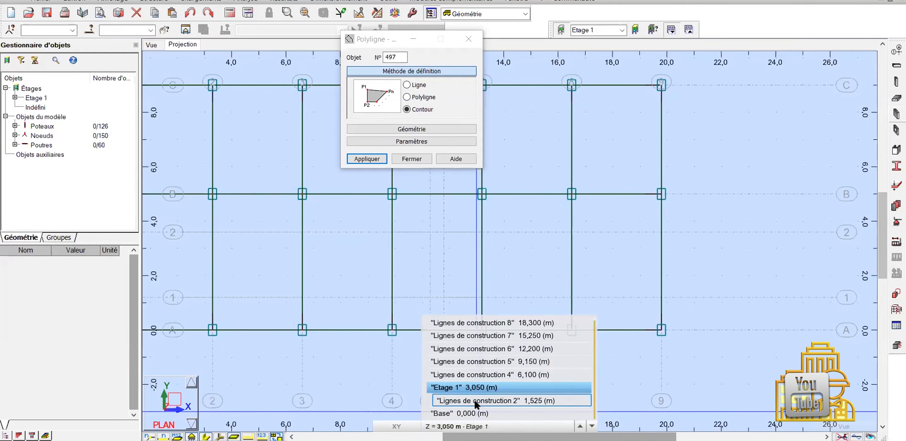
Step: Try a sloped closed contour between axes 4 and 5, from axis 1 at level 1,525 m down to axis 2 at the Base level
{"action": "left_click", "coordinate": [476, 402]}
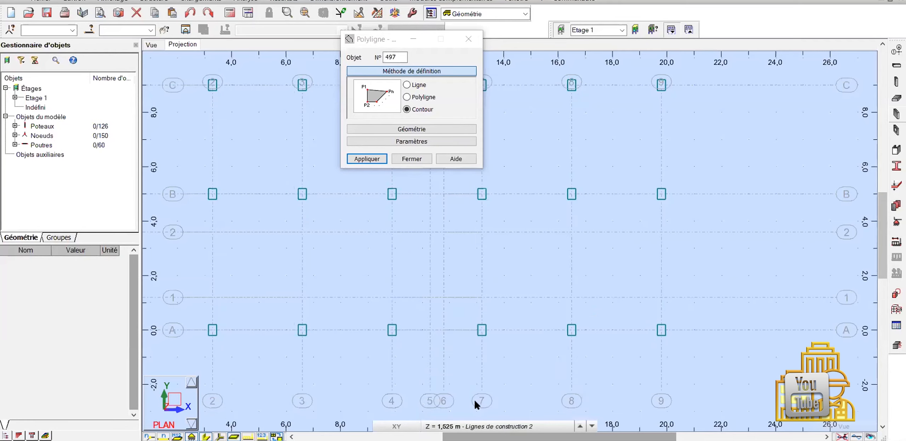
{"action": "left_click", "coordinate": [443, 427]}
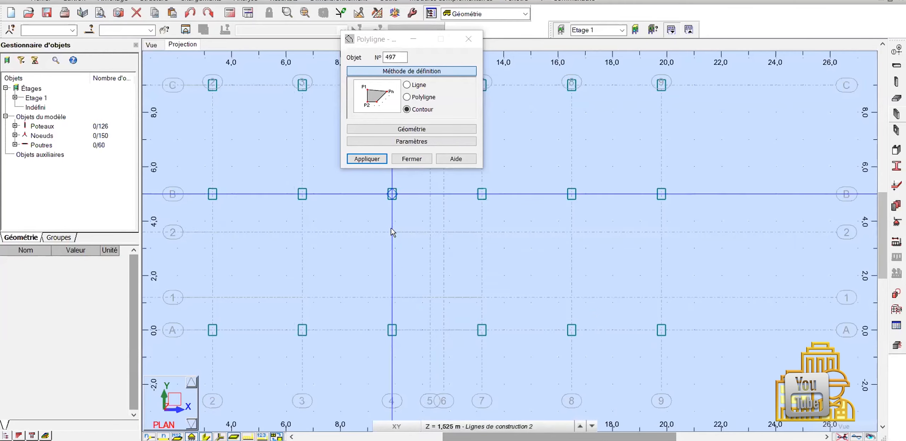
{"action": "left_click", "coordinate": [429, 299]}
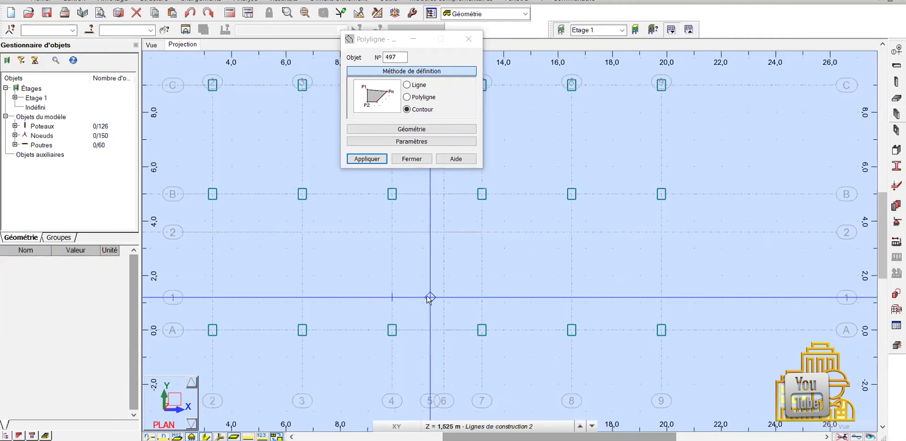
{"action": "left_click", "coordinate": [523, 428]}
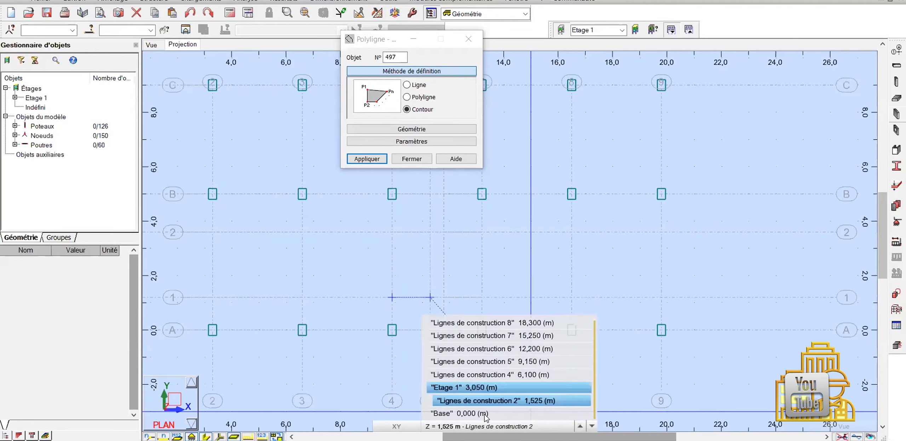
{"action": "left_click", "coordinate": [484, 416]}
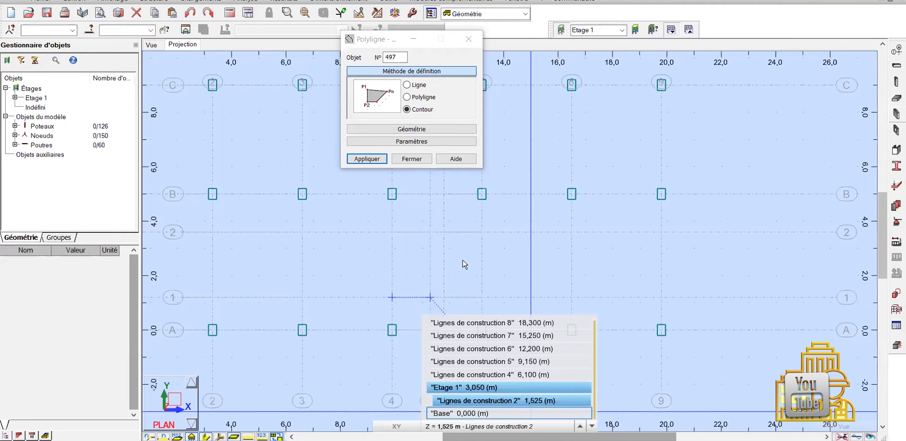
{"action": "left_click", "coordinate": [430, 233]}
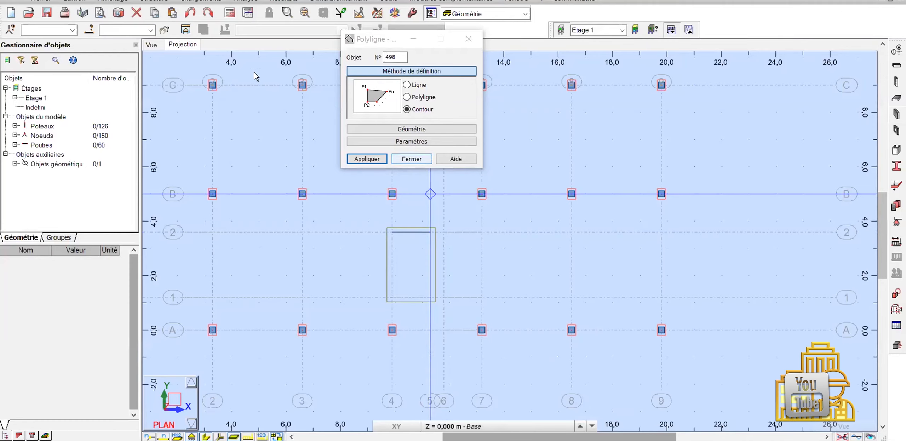
{"action": "left_click", "coordinate": [149, 45]}
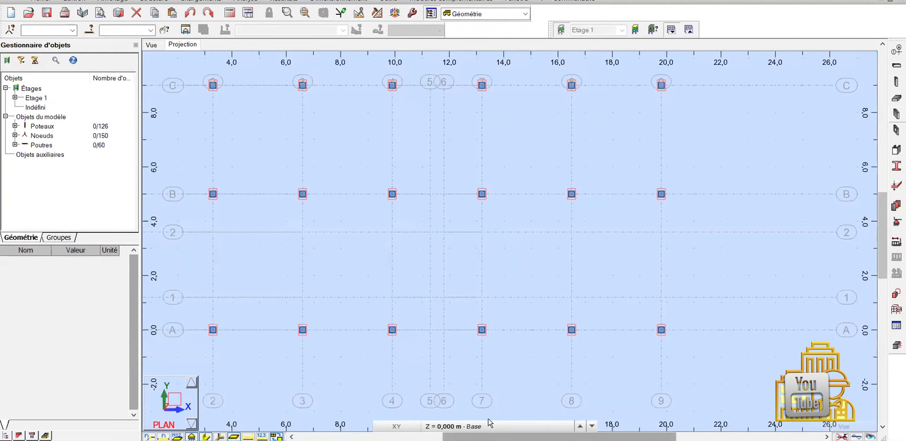
Step: Draw a sloped closed contour between axes 4 and 5, from axis 2 at level 0,000 m up to axis 1 at level 1,525 m
{"action": "left_click", "coordinate": [490, 425]}
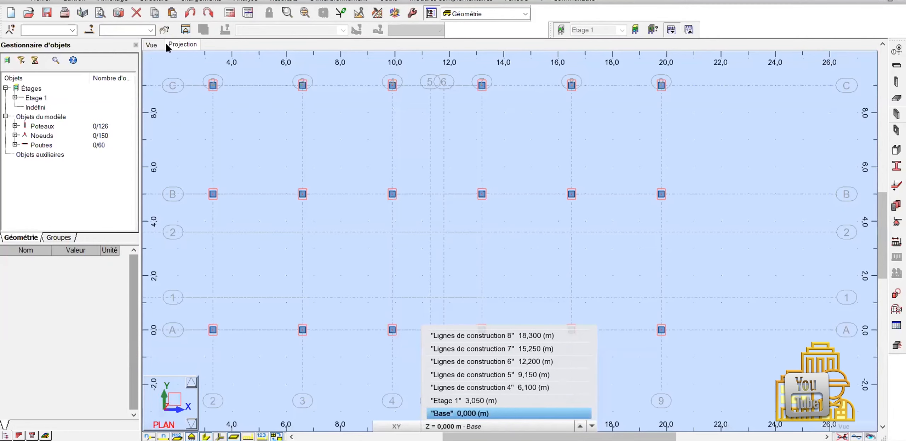
{"action": "left_click", "coordinate": [154, 1]}
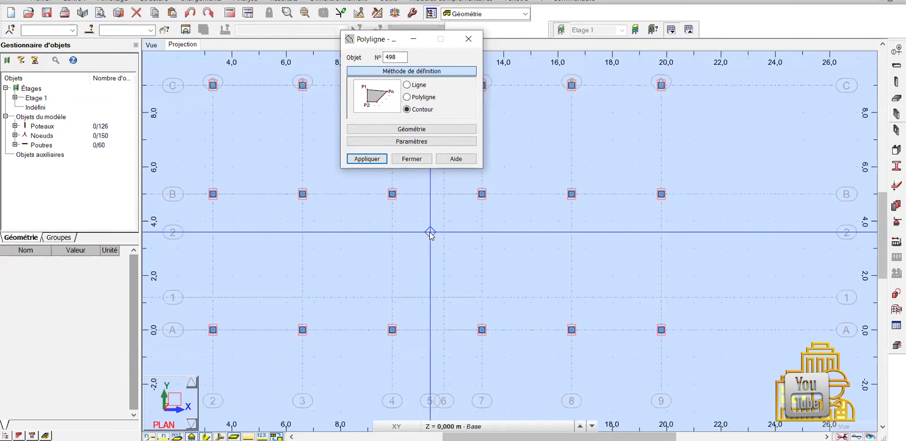
{"action": "left_click", "coordinate": [392, 233]}
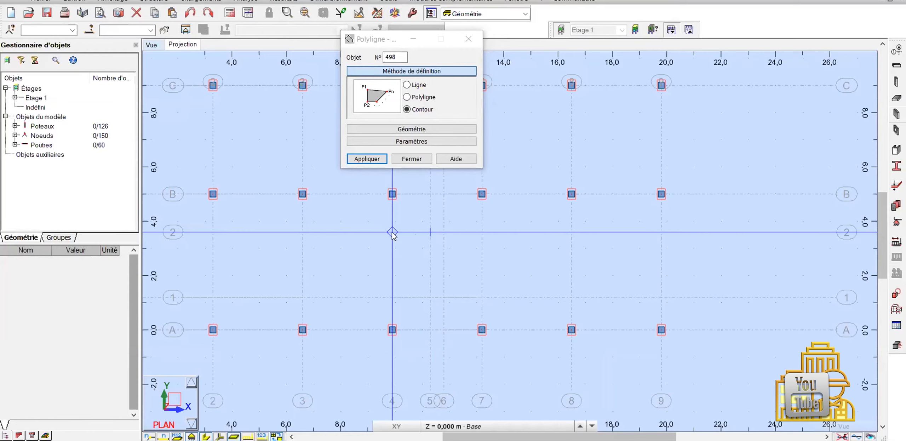
{"action": "left_click", "coordinate": [508, 428]}
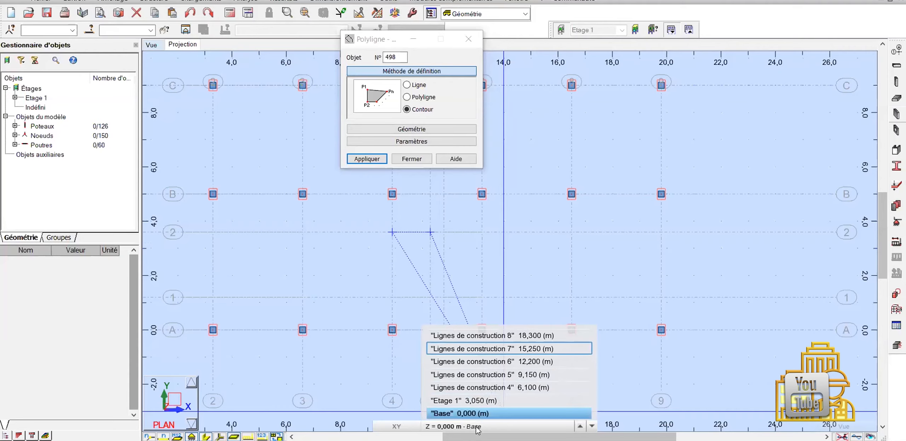
{"action": "left_click", "coordinate": [475, 398]}
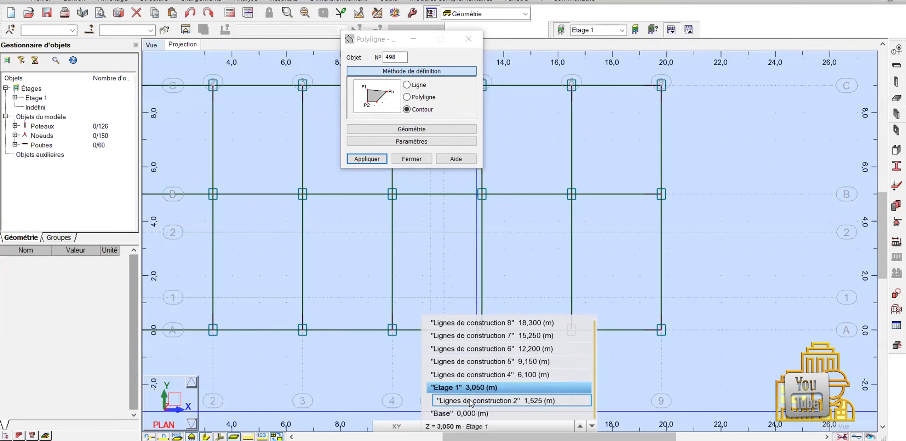
{"action": "left_click", "coordinate": [470, 401]}
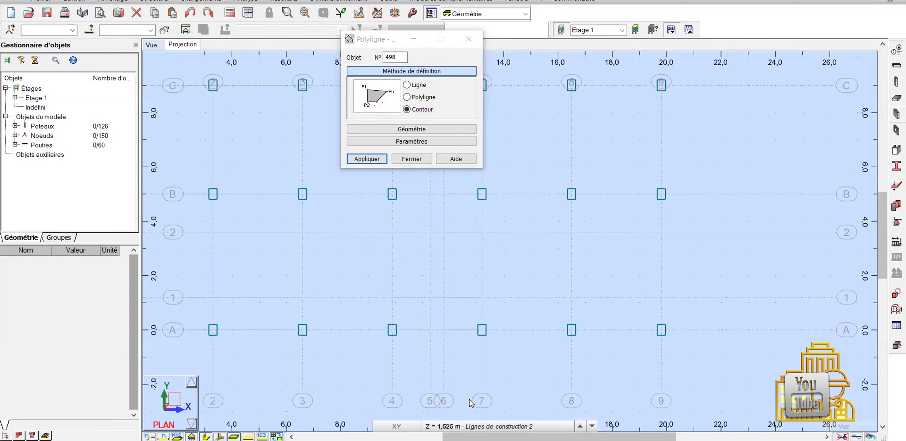
{"action": "mouse_move", "coordinate": [448, 436]}
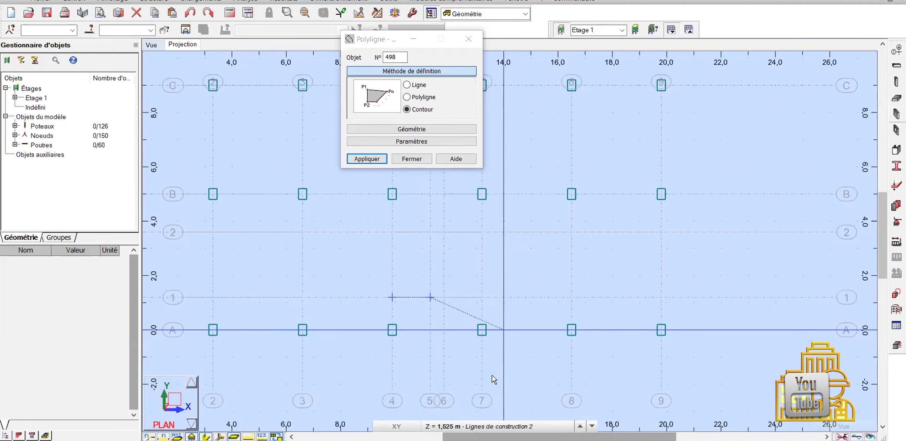
{"action": "left_click", "coordinate": [489, 427]}
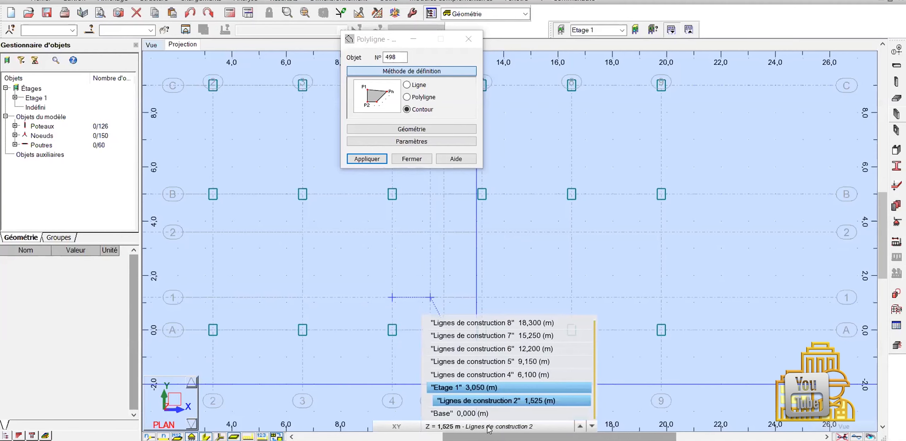
{"action": "left_click", "coordinate": [430, 237]}
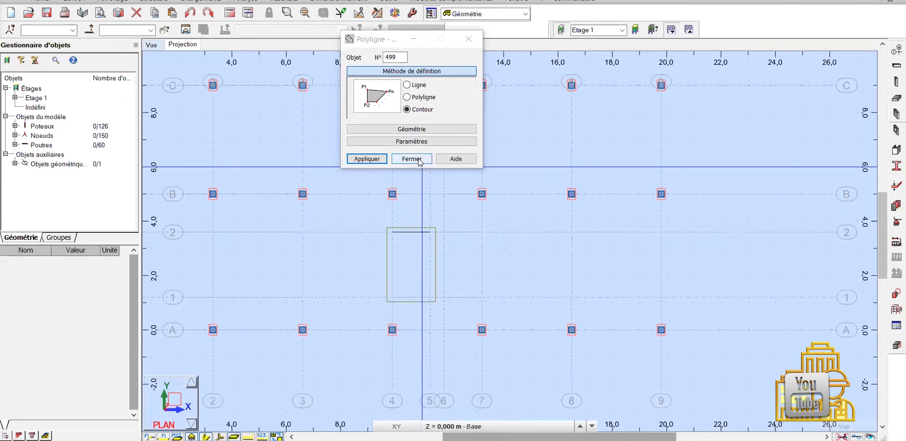
{"action": "key", "text": "Escape"}
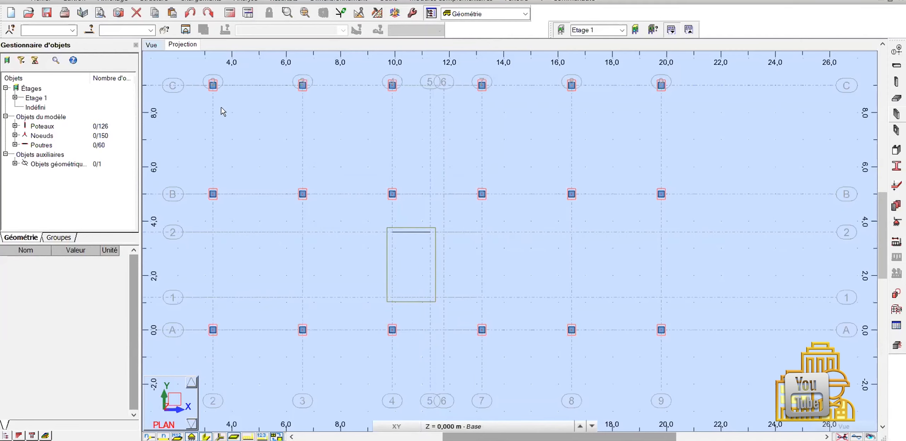
{"action": "left_click", "coordinate": [156, 45]}
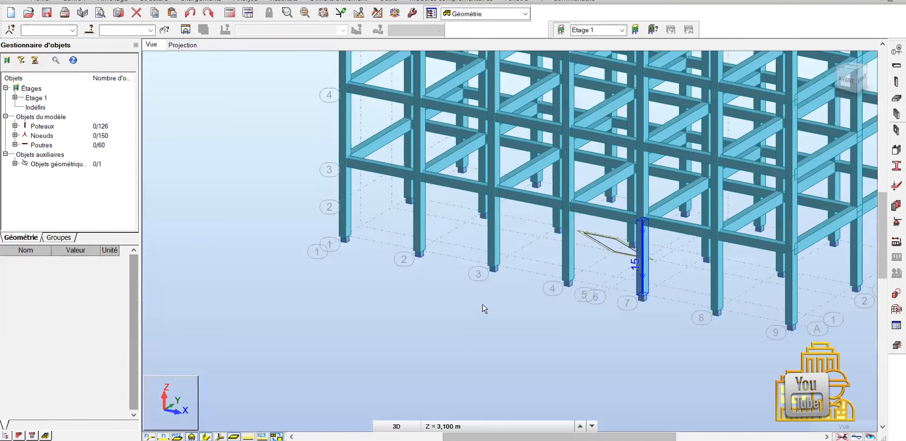
Step: Draw a rectangular closed contour at level 1,525 m in plan, spanning axes 4 to 7 and axes A to 1
{"action": "key", "text": "ctrl+alt+2"}
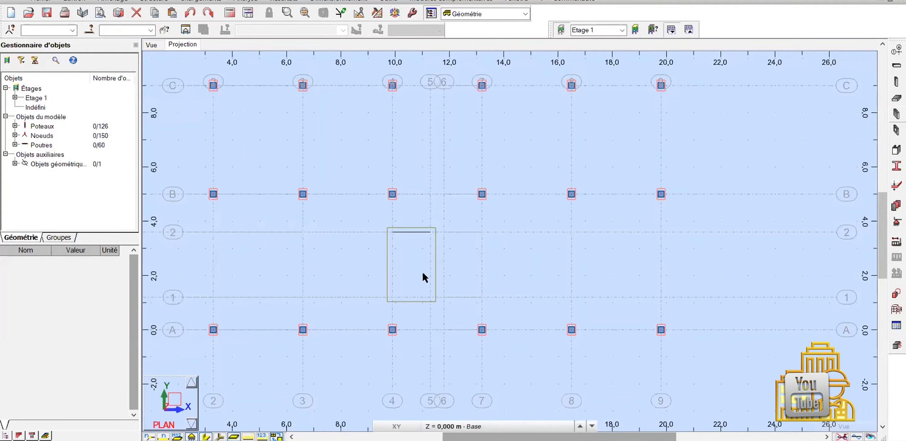
{"action": "left_click", "coordinate": [154, 1]}
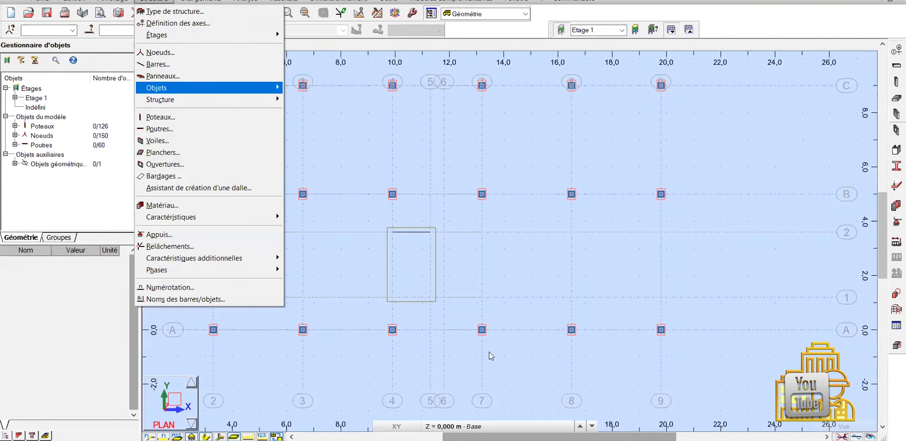
{"action": "mouse_move", "coordinate": [225, 88]}
{"action": "key", "text": "Return"}
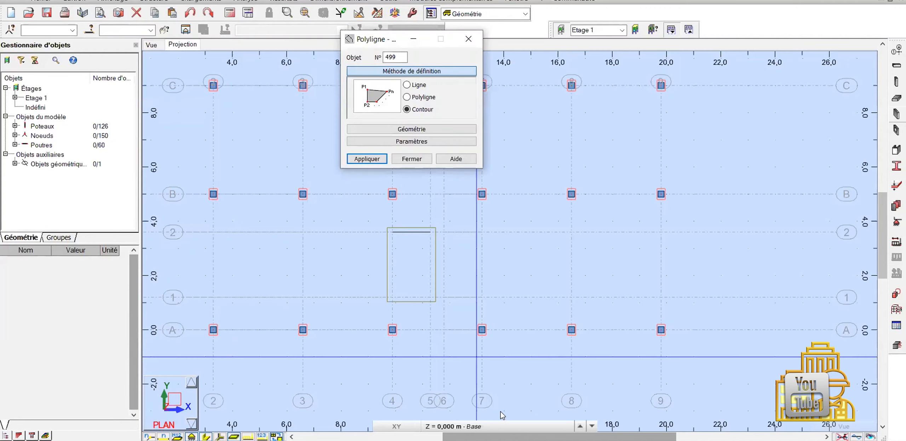
{"action": "left_click", "coordinate": [498, 423]}
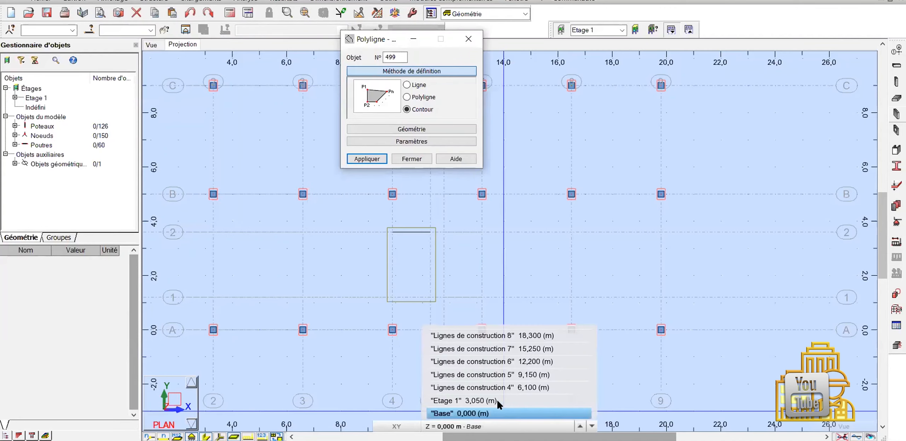
{"action": "left_click", "coordinate": [498, 421]}
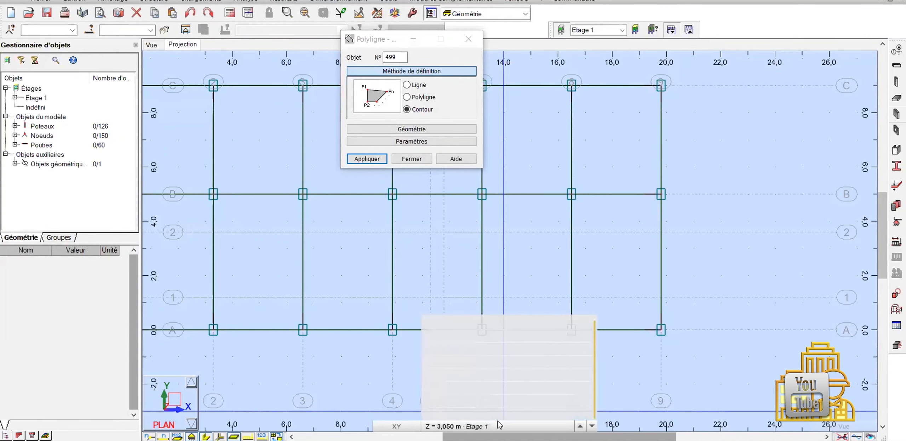
{"action": "left_click", "coordinate": [499, 424]}
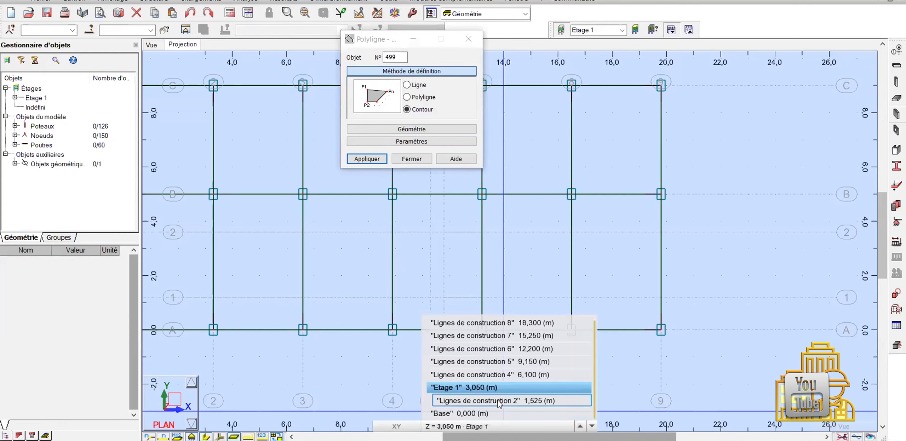
{"action": "left_click", "coordinate": [500, 403]}
{"action": "left_click", "coordinate": [392, 297]}
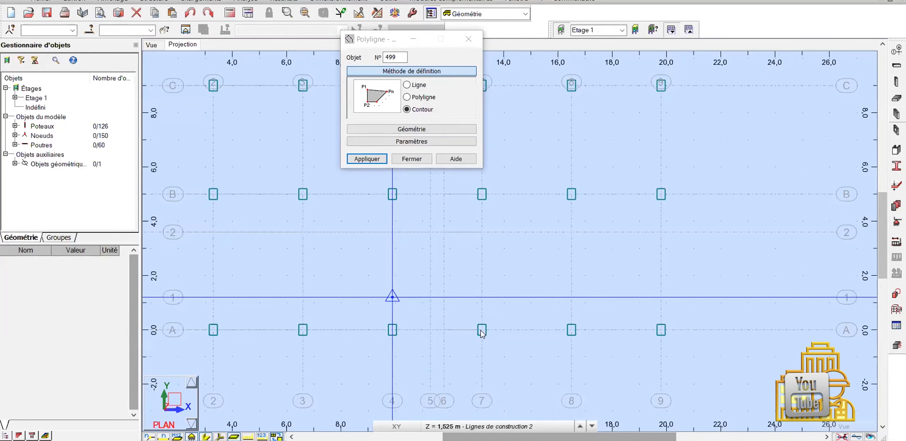
{"action": "left_click", "coordinate": [482, 297]}
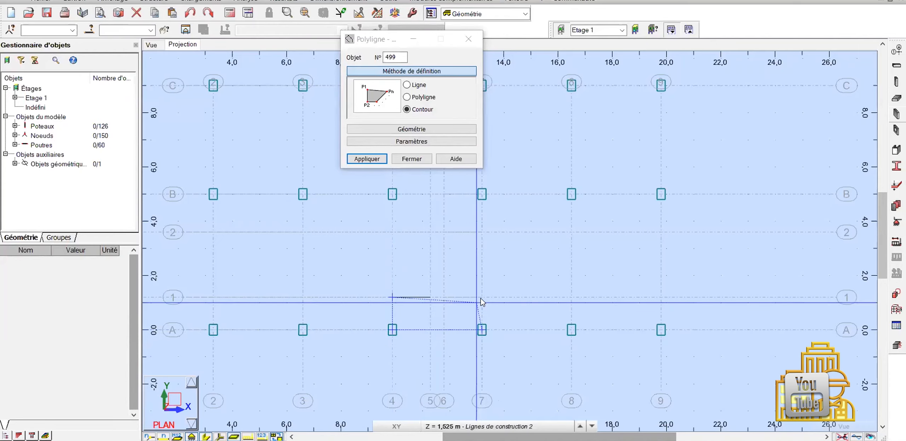
{"action": "left_click", "coordinate": [392, 297]}
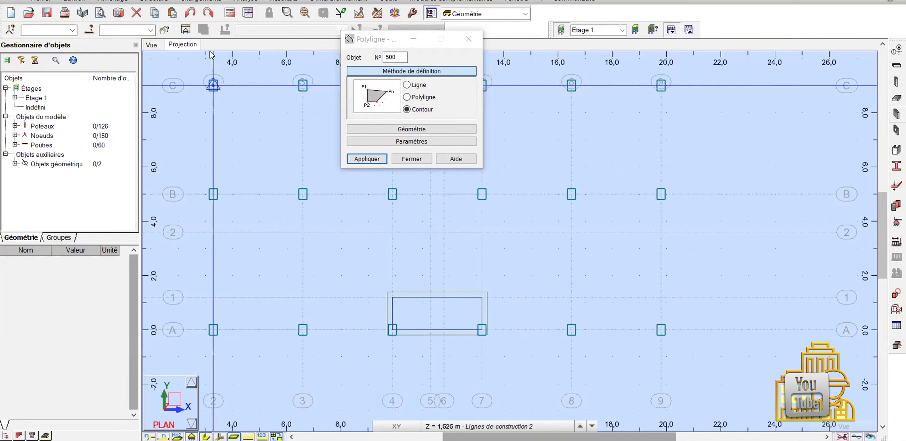
Step: Inspect the sloped and horizontal contours in the 3D view of the building frame
{"action": "left_click", "coordinate": [153, 46]}
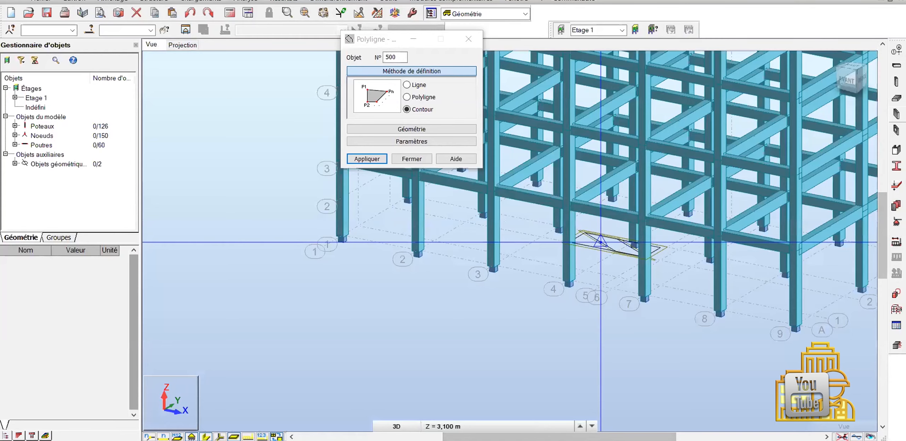
{"action": "scroll", "coordinate": [601, 242], "scroll_direction": "up", "scroll_amount": 3}
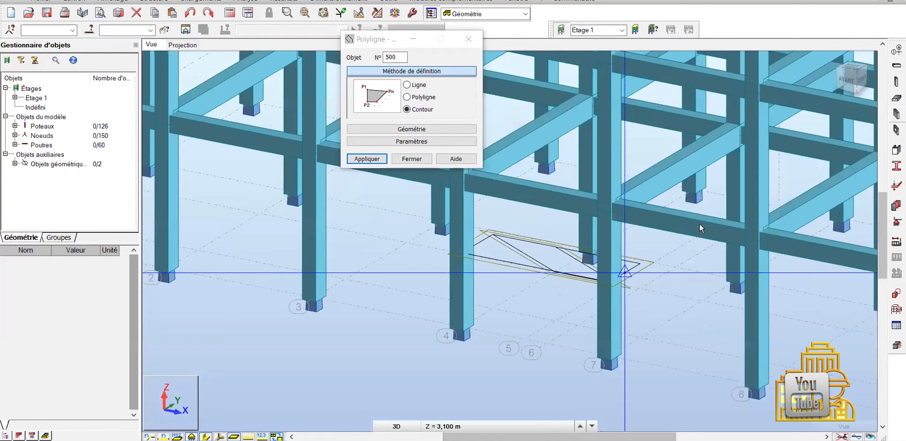
{"action": "left_click_drag", "start_coordinate": [853, 80], "coordinate": [820, 97]}
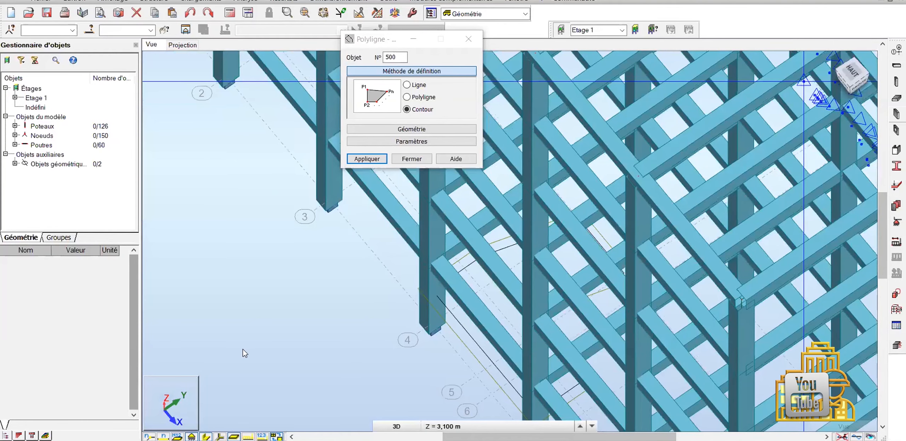
{"action": "key", "text": "ctrl+z"}
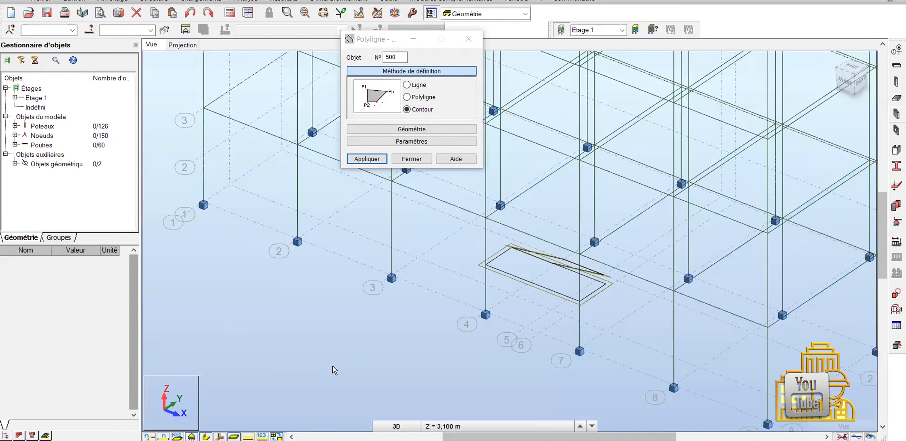
{"action": "left_click", "coordinate": [319, 367]}
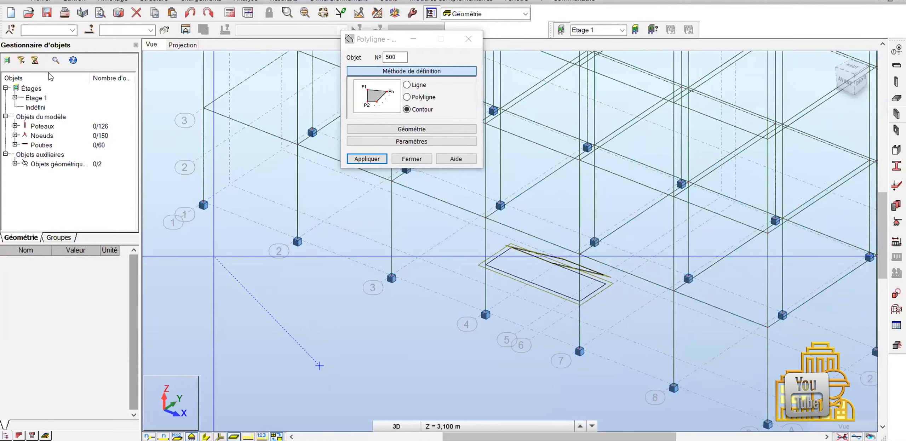
Step: Display the panel thicknesses and their descriptions through the Panneaux / EF display attributes, and toggle the solid bar shapes on and off
{"action": "left_click", "coordinate": [79, 107]}
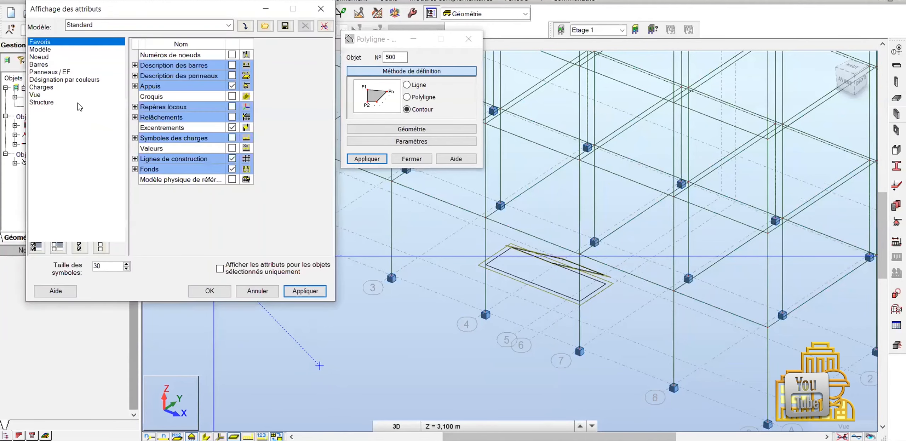
{"action": "left_click", "coordinate": [67, 72]}
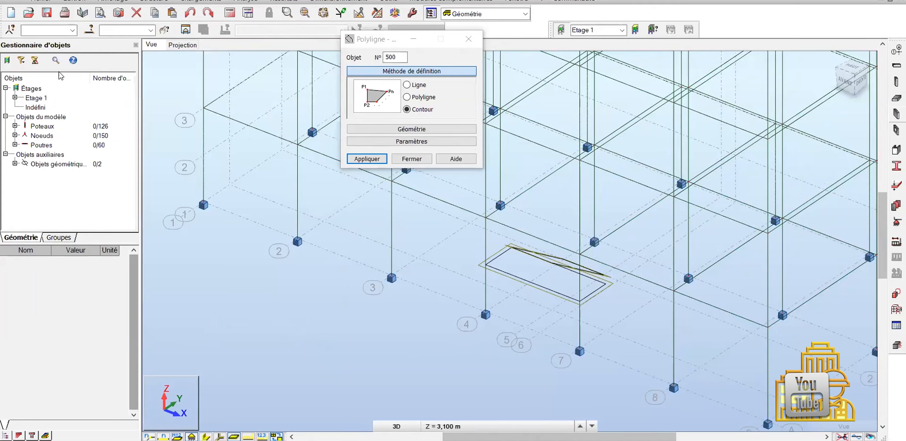
{"action": "left_click", "coordinate": [136, 59]}
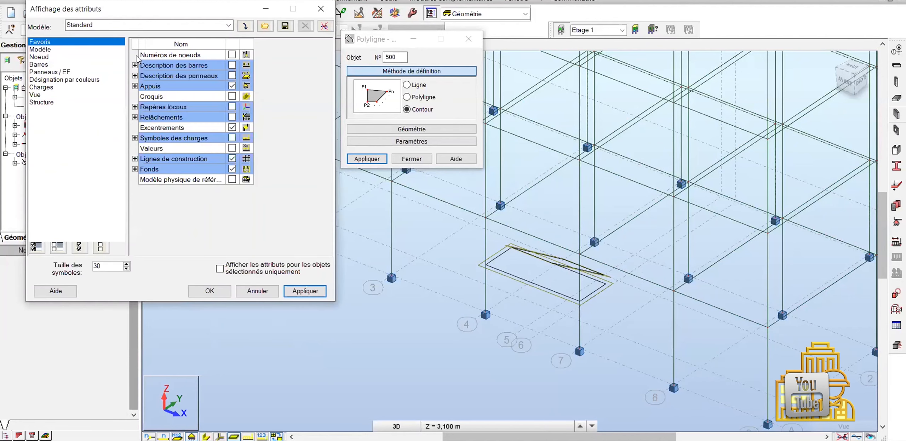
{"action": "left_click", "coordinate": [65, 73]}
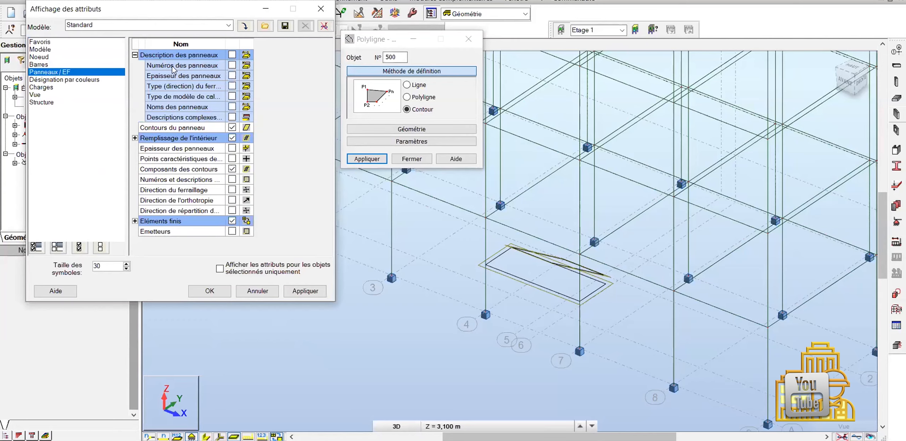
{"action": "left_click", "coordinate": [232, 75]}
{"action": "double_click", "coordinate": [182, 91]}
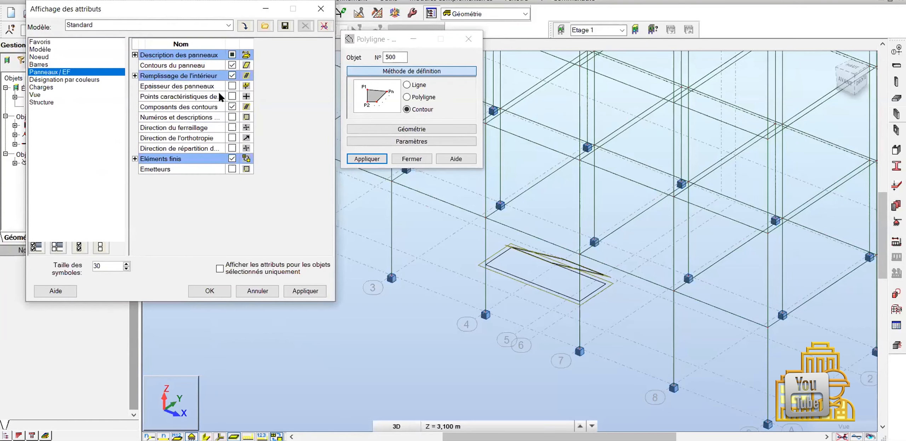
{"action": "left_click", "coordinate": [234, 86]}
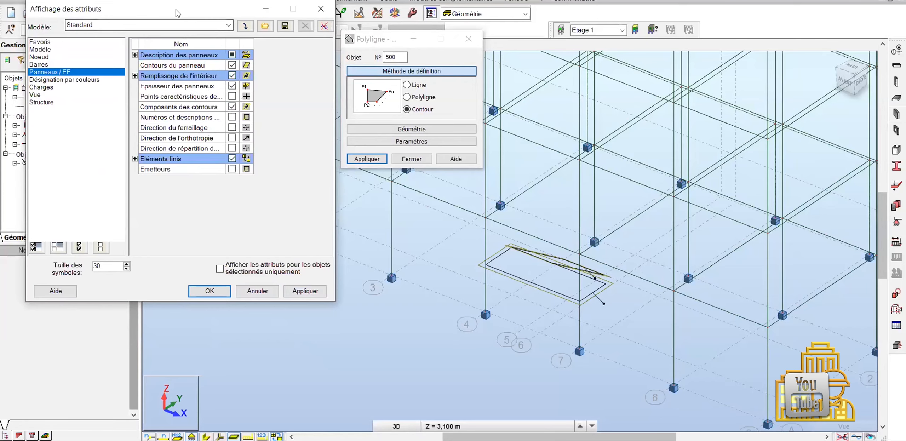
{"action": "left_click_drag", "start_coordinate": [176, 13], "coordinate": [224, 15]}
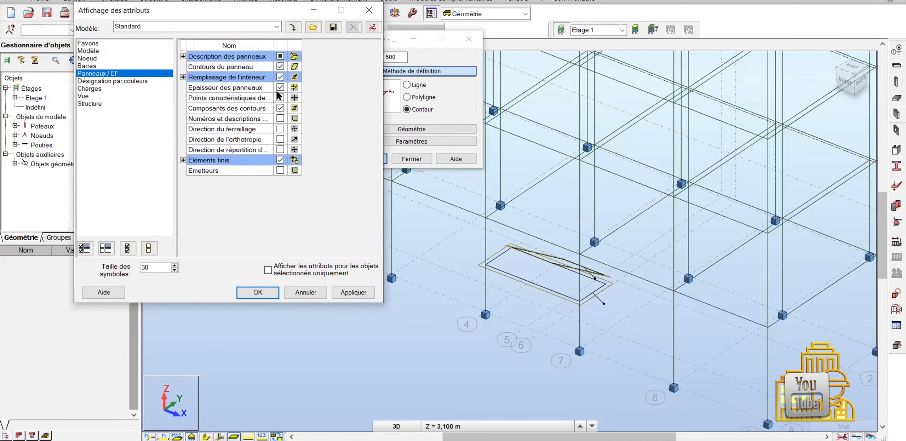
{"action": "left_click", "coordinate": [368, 12]}
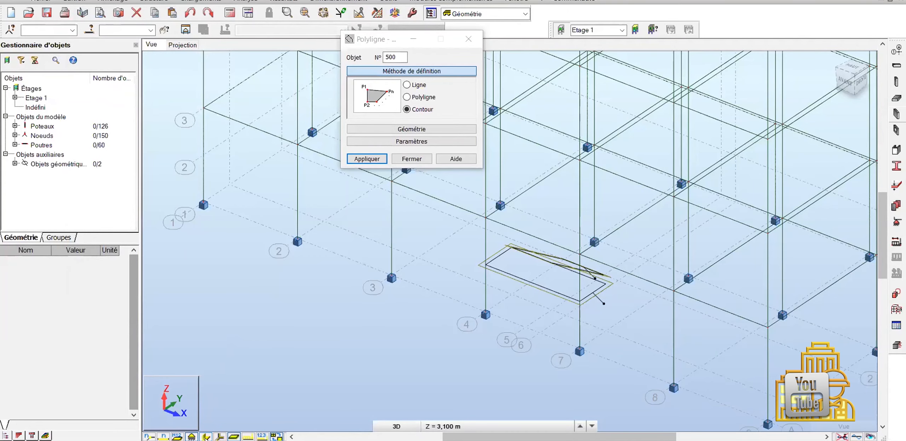
{"action": "left_click", "coordinate": [234, 436]}
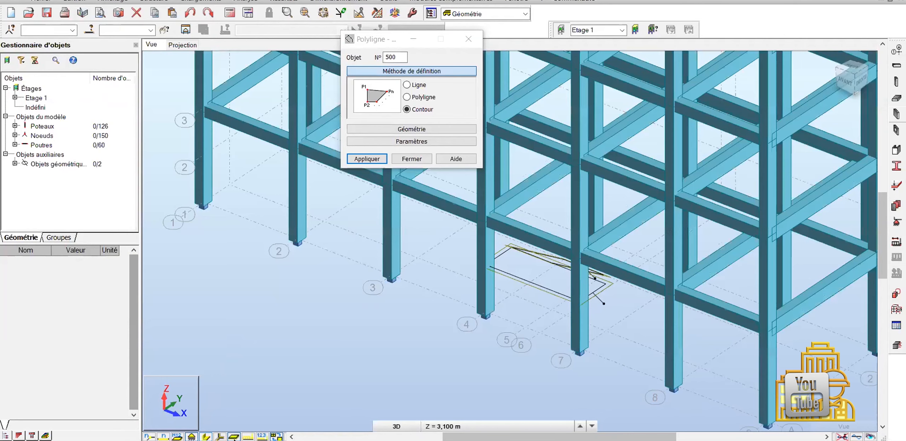
{"action": "left_click", "coordinate": [234, 436]}
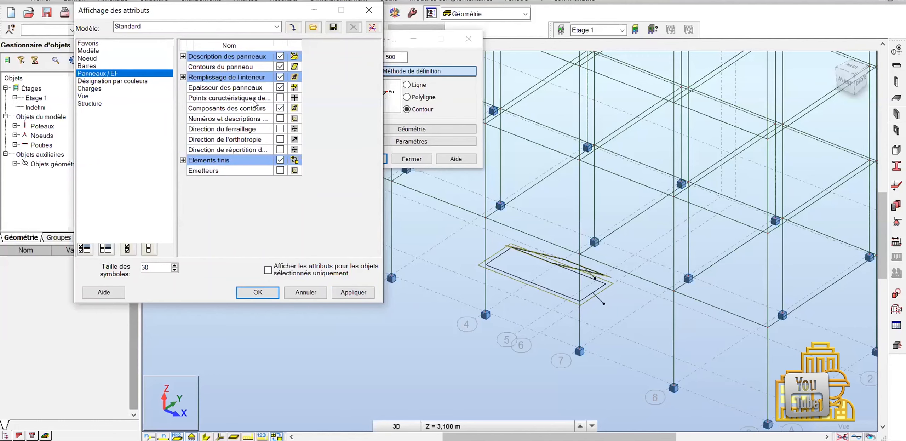
Step: Enable the panels' characteristic points and "Numéros et descriptions" attributes, disable "Remplissage de l'intérieur", and try the "Emetteurs" display
{"action": "left_click", "coordinate": [279, 98]}
{"action": "left_click", "coordinate": [280, 97]}
{"action": "left_click", "coordinate": [280, 118]}
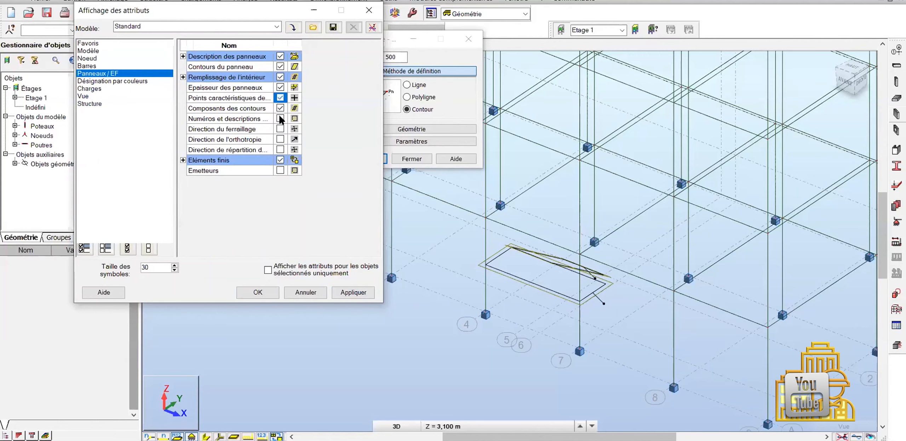
{"action": "left_click", "coordinate": [345, 295]}
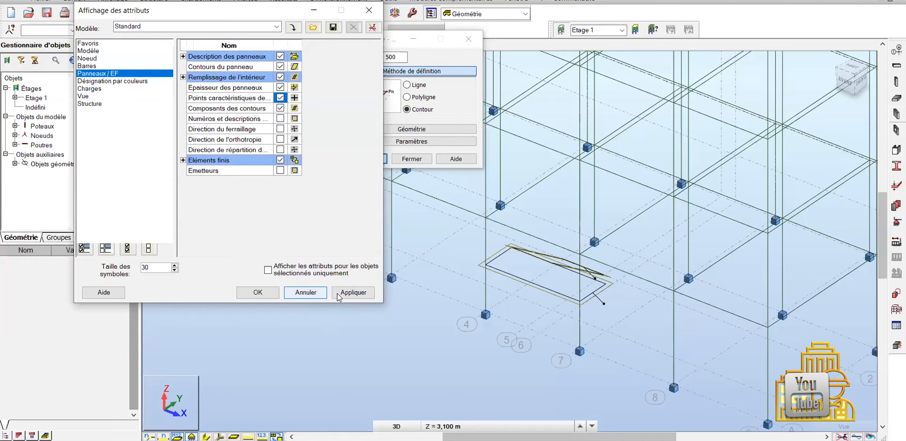
{"action": "left_click", "coordinate": [280, 118]}
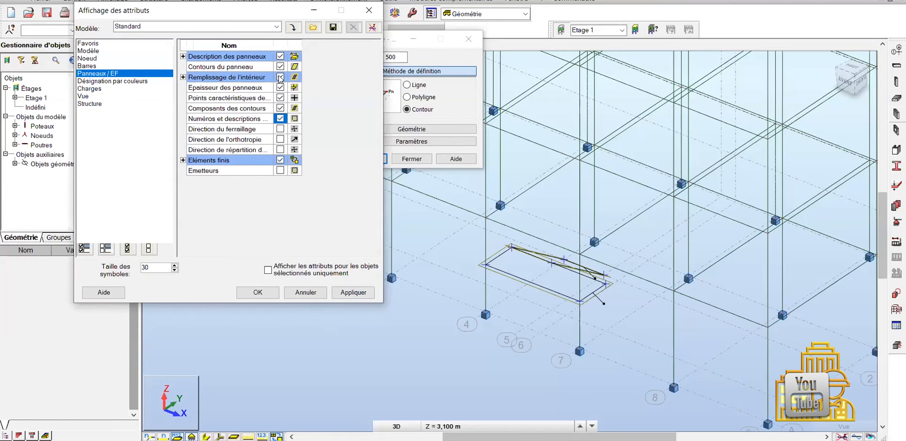
{"action": "left_click", "coordinate": [280, 78]}
{"action": "left_click", "coordinate": [280, 171]}
{"action": "left_click", "coordinate": [341, 296]}
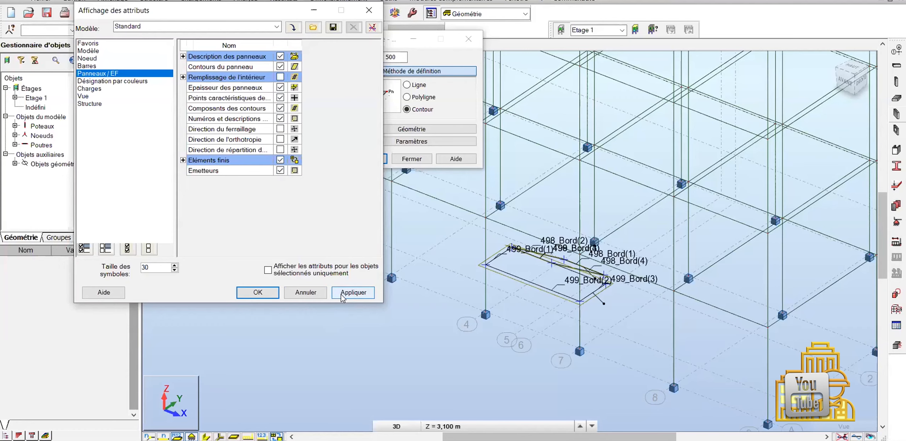
{"action": "left_click", "coordinate": [281, 171]}
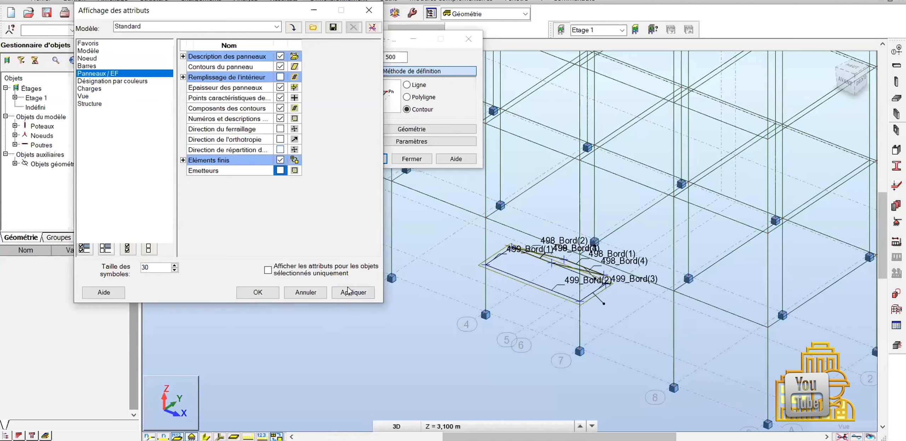
Step: Turn on "Composants des contours" and "Numéros et descriptions" in the Panneaux / EF display attributes
{"action": "left_click", "coordinate": [244, 439]}
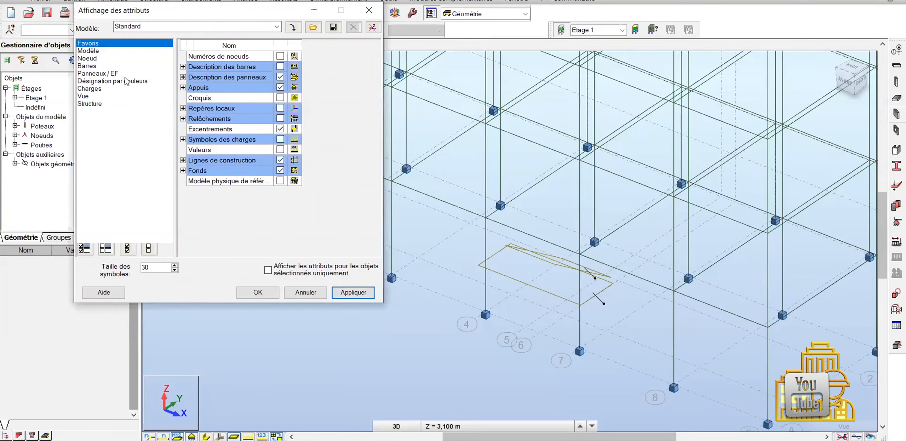
{"action": "left_click", "coordinate": [160, 74]}
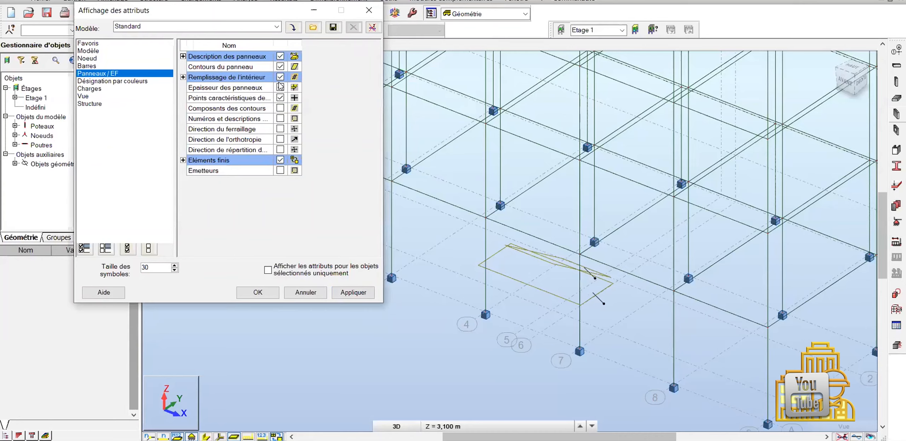
{"action": "double_click", "coordinate": [252, 72]}
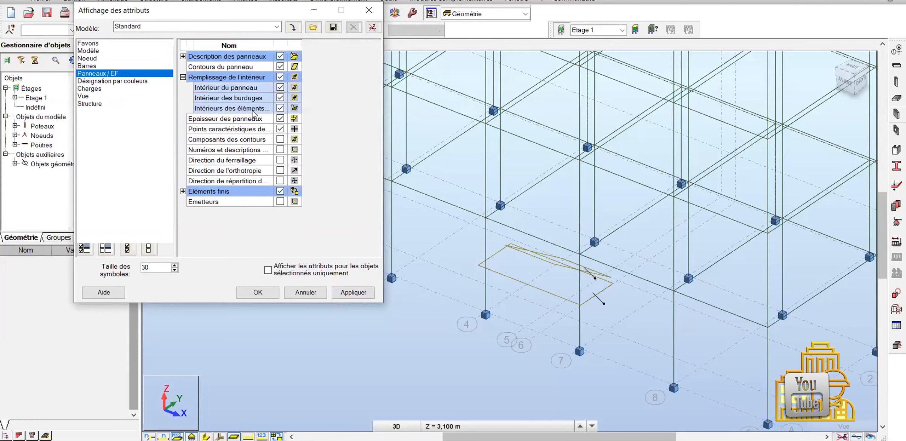
{"action": "left_click", "coordinate": [280, 139]}
{"action": "left_click", "coordinate": [281, 149]}
{"action": "left_click", "coordinate": [346, 293]}
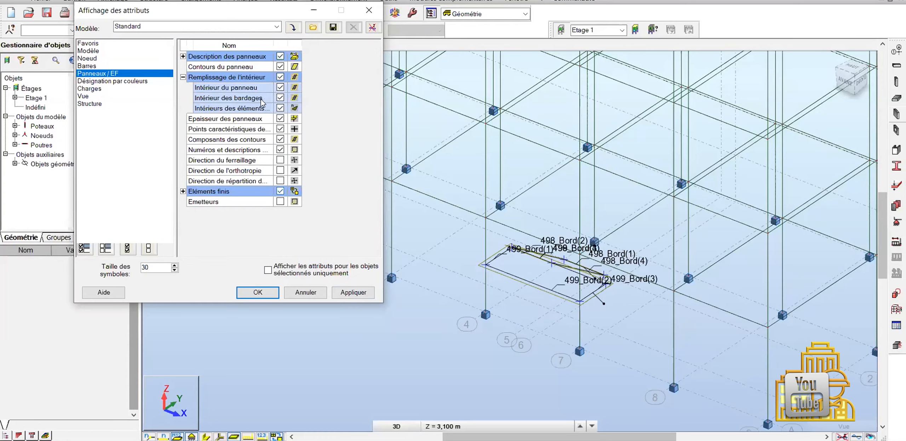
Step: Hide the panels' characteristic points and finite elements, and try the colour legend by thickness under Désignation par couleurs
{"action": "left_click", "coordinate": [183, 56]}
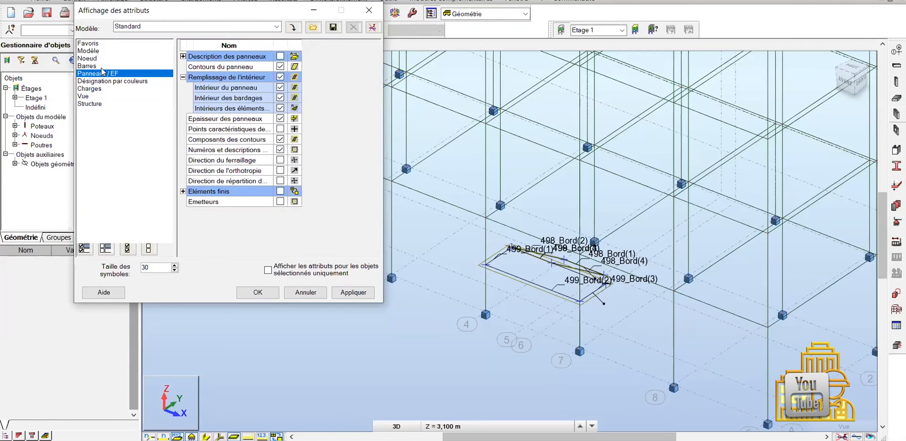
{"action": "left_click", "coordinate": [280, 118]}
{"action": "left_click", "coordinate": [281, 108]}
{"action": "left_click", "coordinate": [95, 81]}
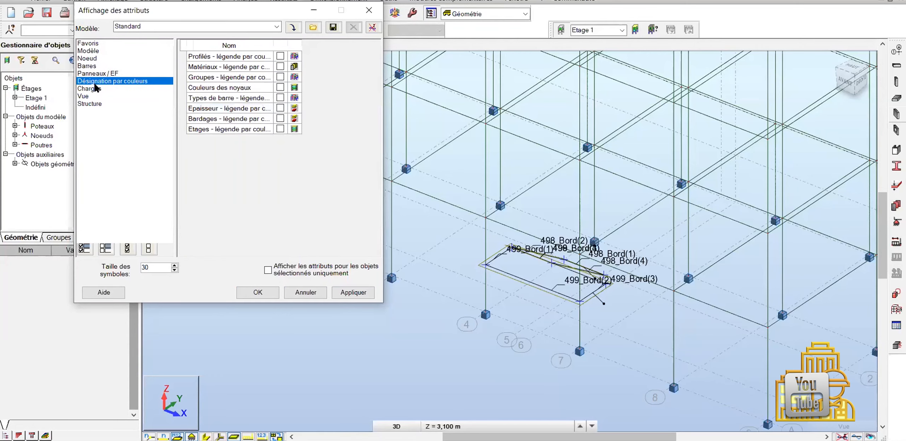
{"action": "left_click", "coordinate": [280, 111]}
{"action": "left_click", "coordinate": [280, 108]}
{"action": "left_click", "coordinate": [350, 293]}
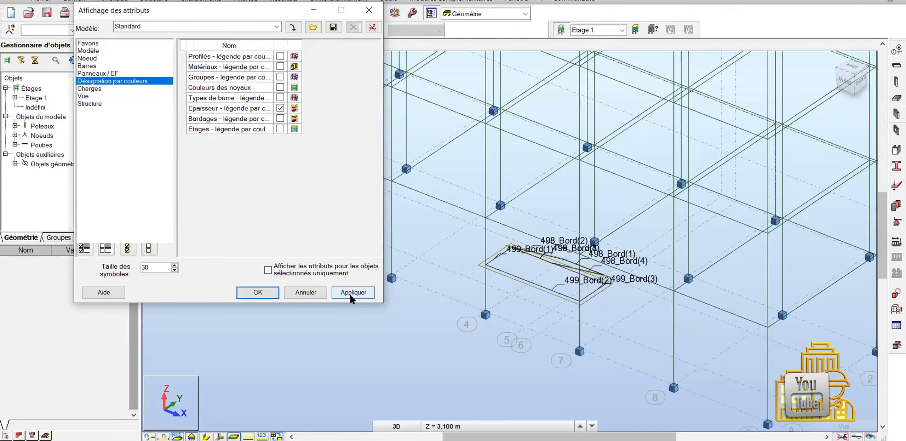
{"action": "left_click", "coordinate": [299, 294]}
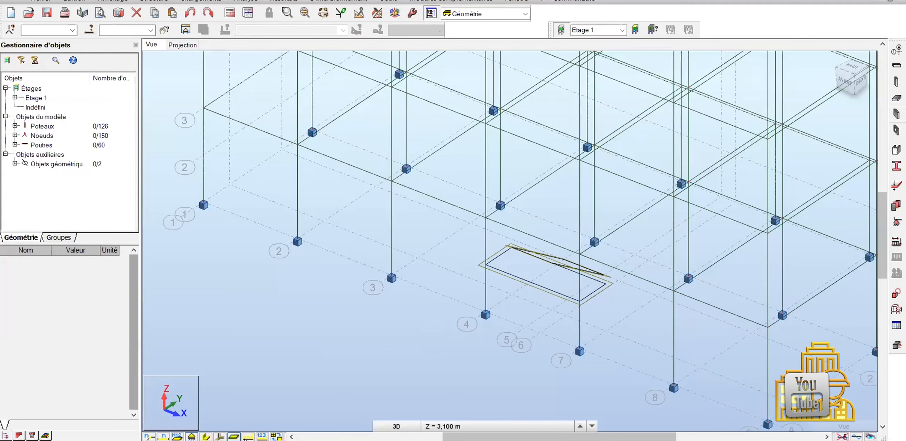
Step: Draw a sloped closed contour between axes 6 and 7, from axis 1 at level 1,525 m up to axis 2 at level 3,050 m
{"action": "left_click", "coordinate": [182, 45]}
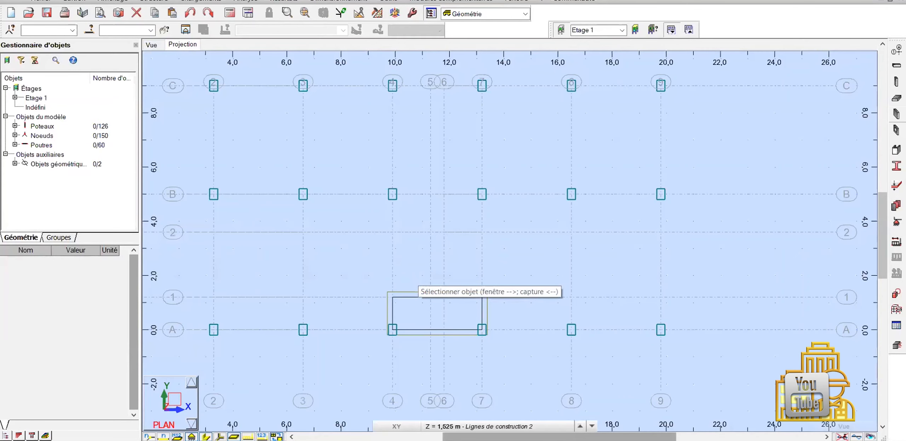
{"action": "left_click", "coordinate": [550, 429]}
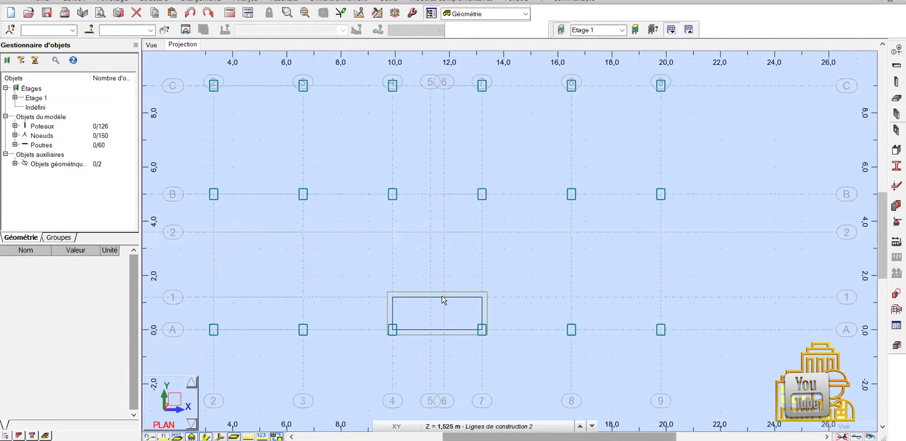
{"action": "key", "text": "alt+s"}
{"action": "key", "text": "j"}
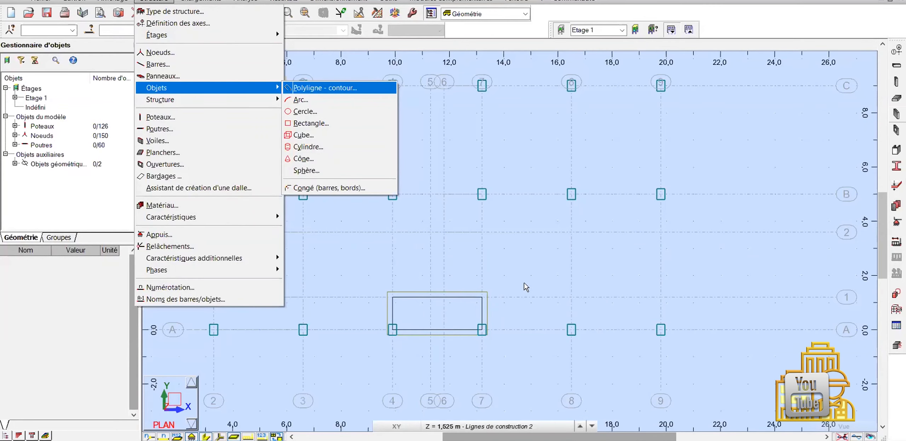
{"action": "key", "text": "Return"}
{"action": "left_click", "coordinate": [482, 297]}
{"action": "left_click", "coordinate": [444, 297]}
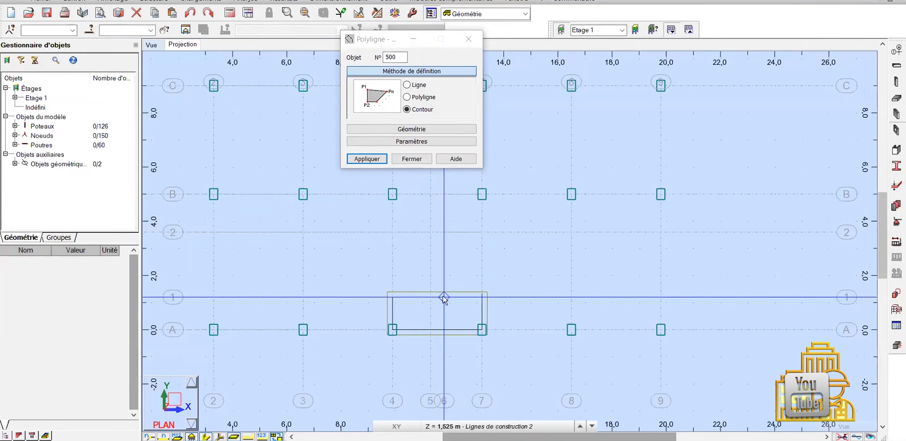
{"action": "left_click", "coordinate": [553, 427]}
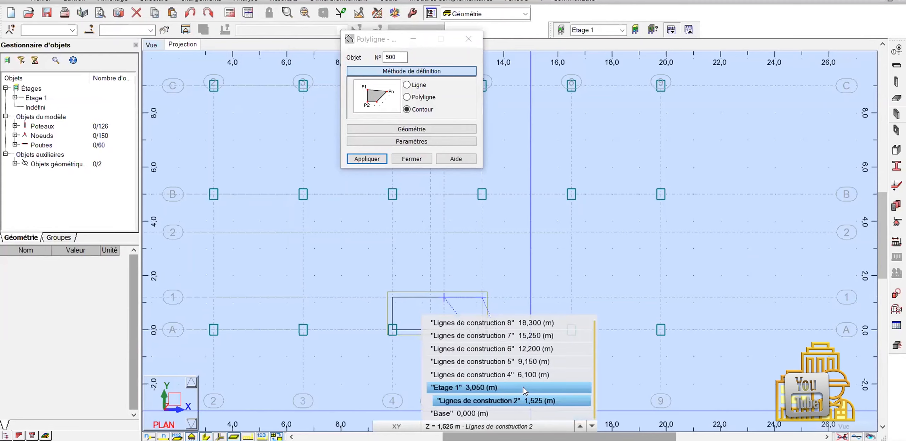
{"action": "left_click", "coordinate": [524, 387]}
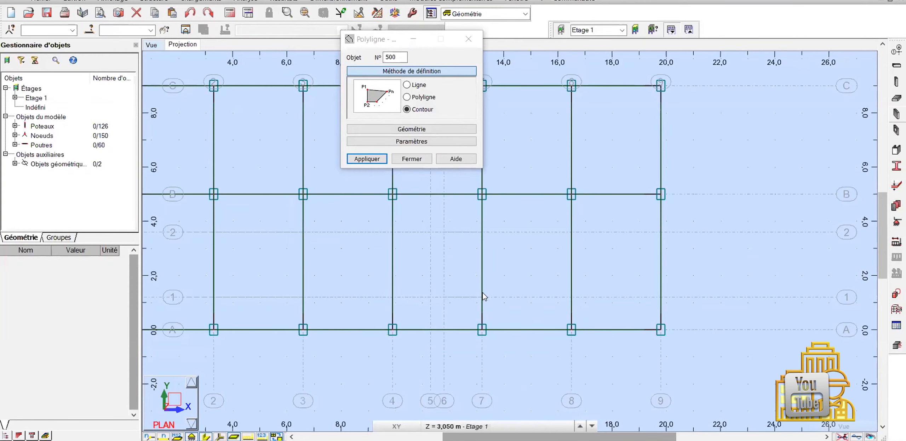
{"action": "left_click", "coordinate": [452, 231]}
{"action": "left_click", "coordinate": [482, 232]}
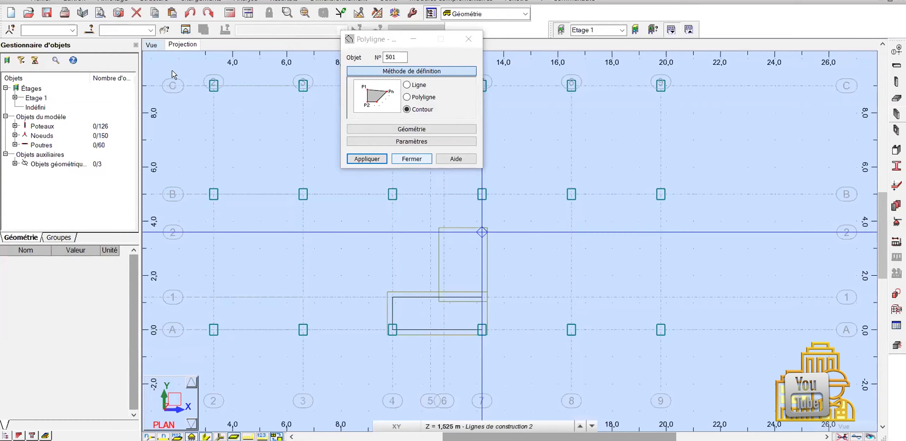
{"action": "left_click", "coordinate": [151, 44]}
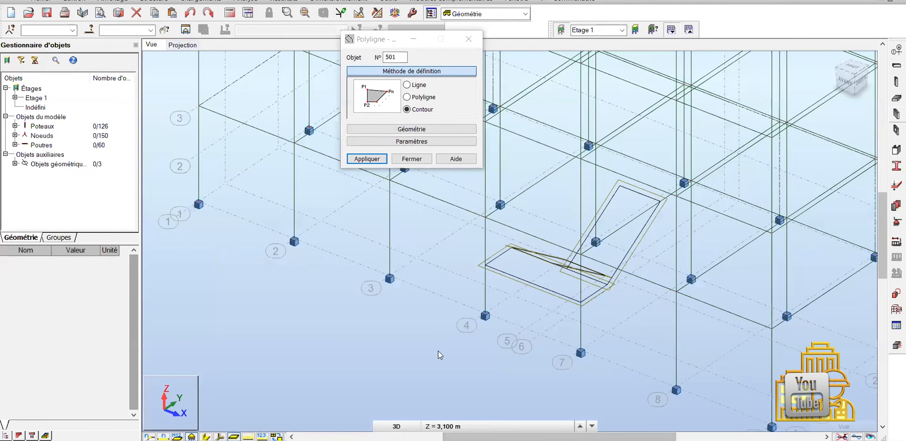
Step: Draw a rectangular closed contour in plan at level 3,050 m (Etage 1), spanning axes 4 to 7 and axes 2 to B
{"action": "left_click", "coordinate": [183, 45]}
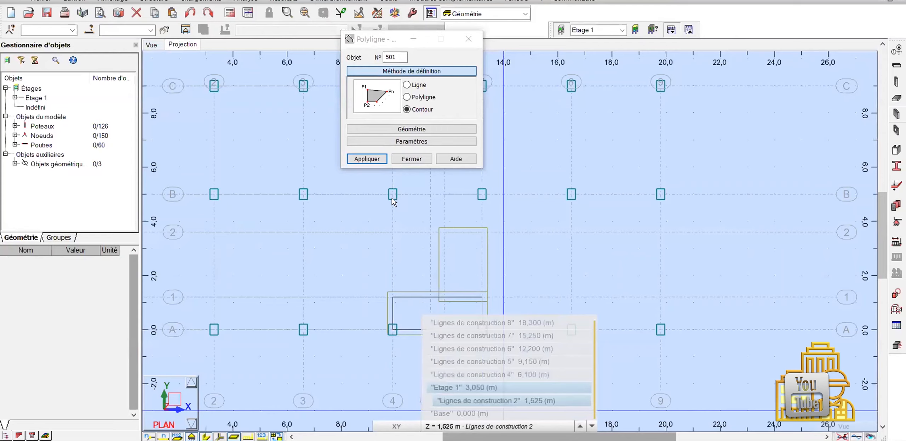
{"action": "left_click", "coordinate": [393, 233]}
{"action": "left_click", "coordinate": [482, 232]}
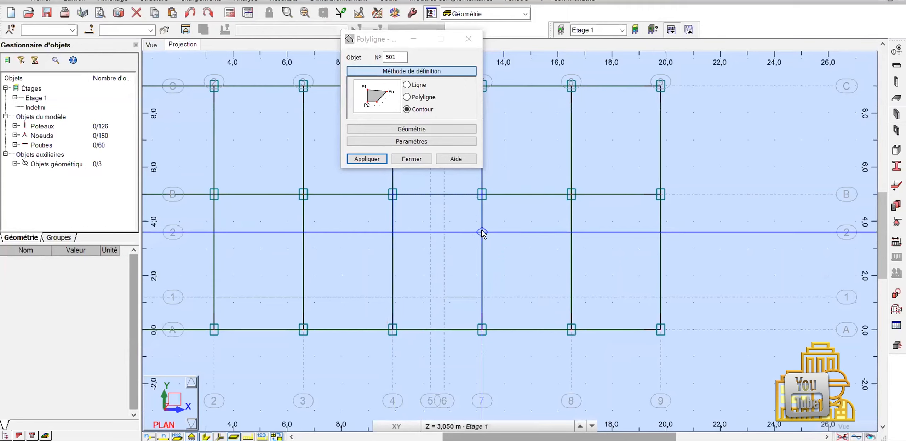
{"action": "left_click", "coordinate": [482, 195]}
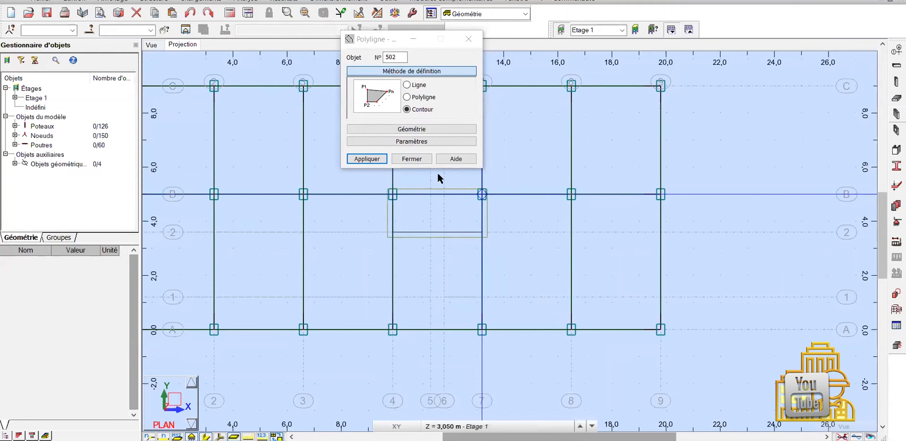
{"action": "left_click", "coordinate": [417, 161]}
{"action": "left_click", "coordinate": [153, 45]}
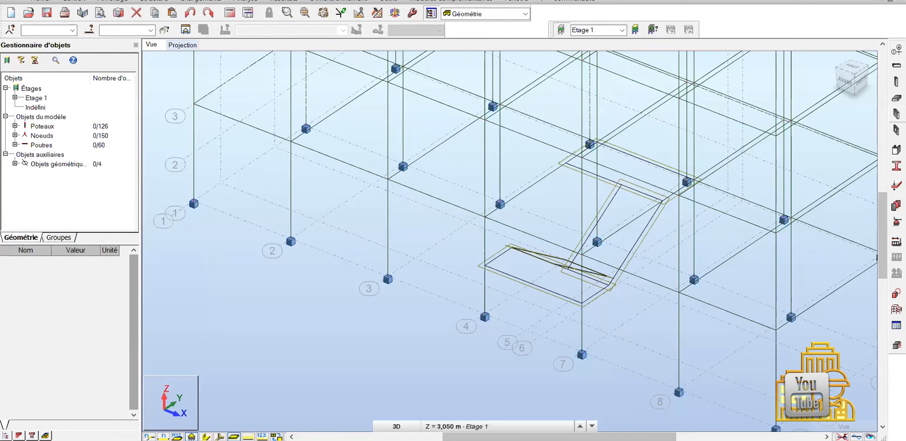
{"action": "left_click", "coordinate": [531, 426]}
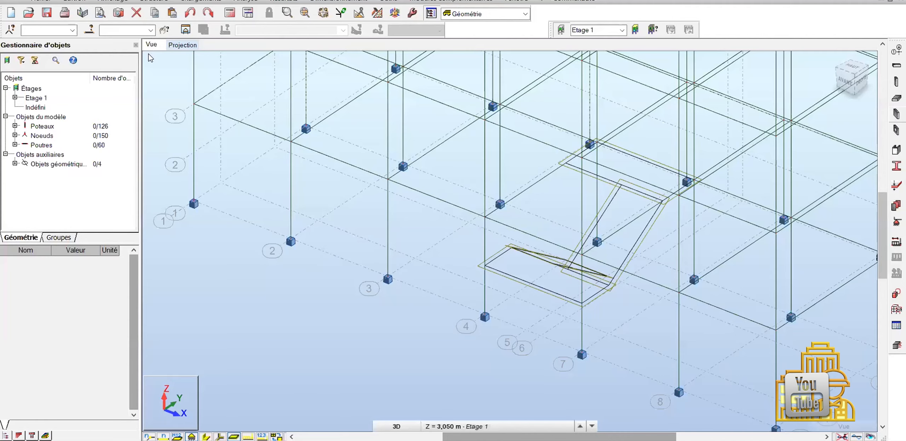
{"action": "left_click", "coordinate": [151, 31]}
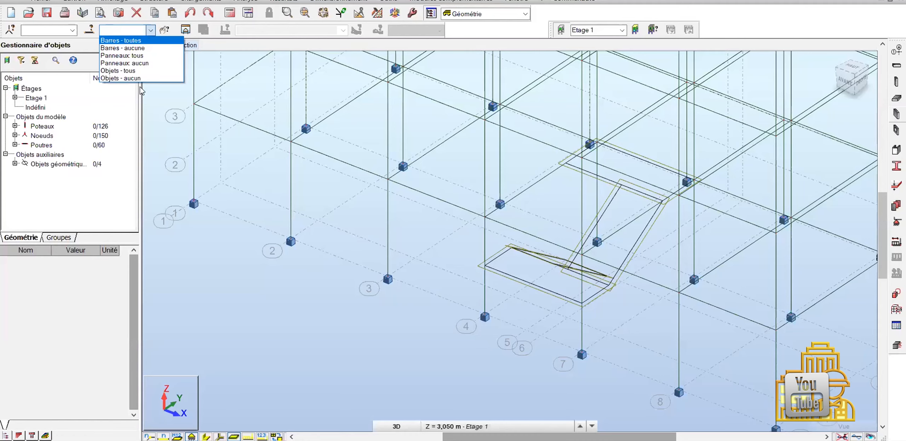
{"action": "left_click", "coordinate": [48, 126]}
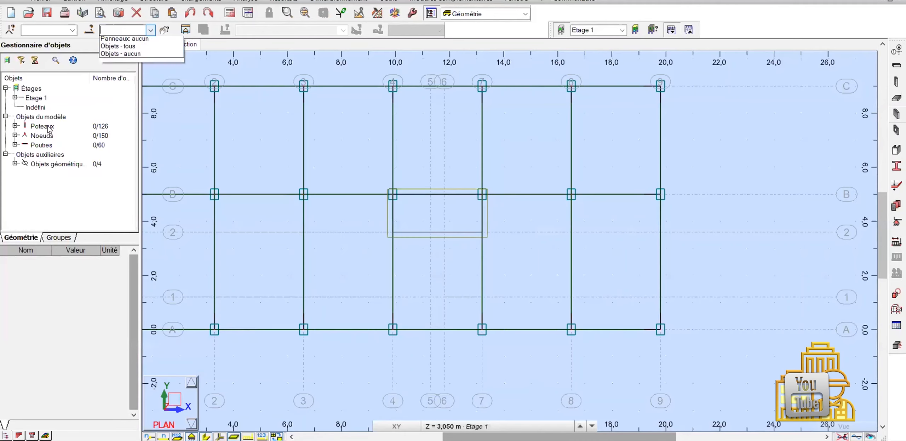
{"action": "double_click", "coordinate": [48, 128]}
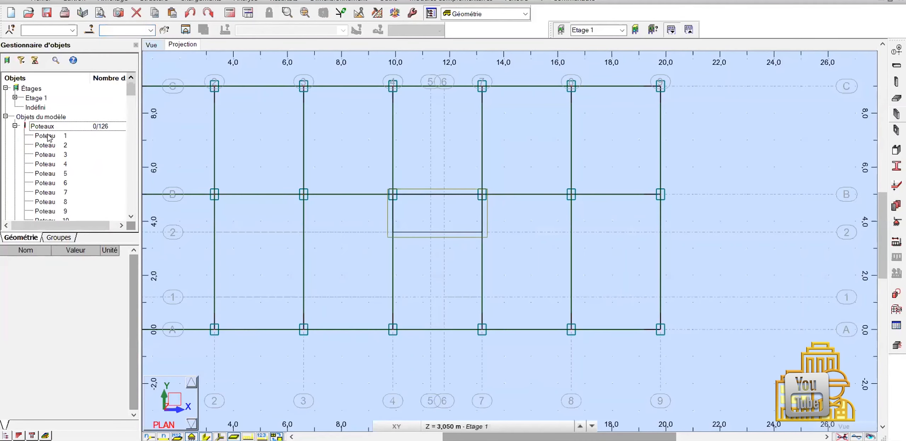
{"action": "left_click", "coordinate": [43, 135]}
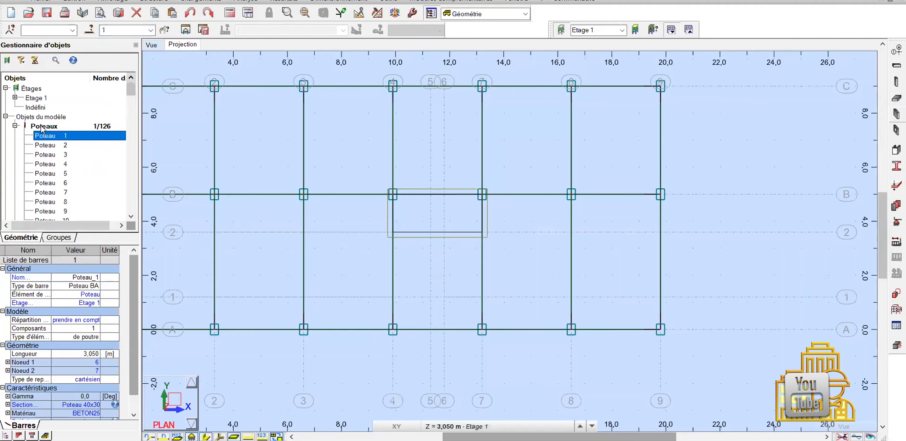
{"action": "left_click", "coordinate": [15, 126]}
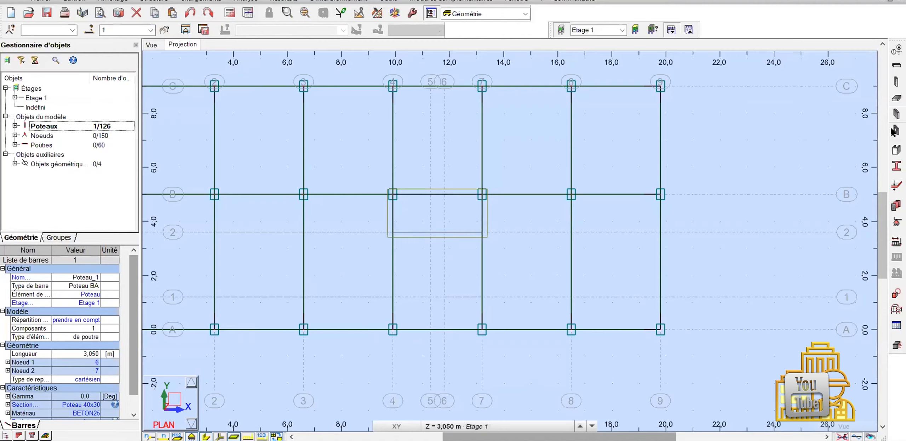
Step: Set up a new Plancher object with thickness Pal 17 and the coque calculation model
{"action": "left_click", "coordinate": [895, 96]}
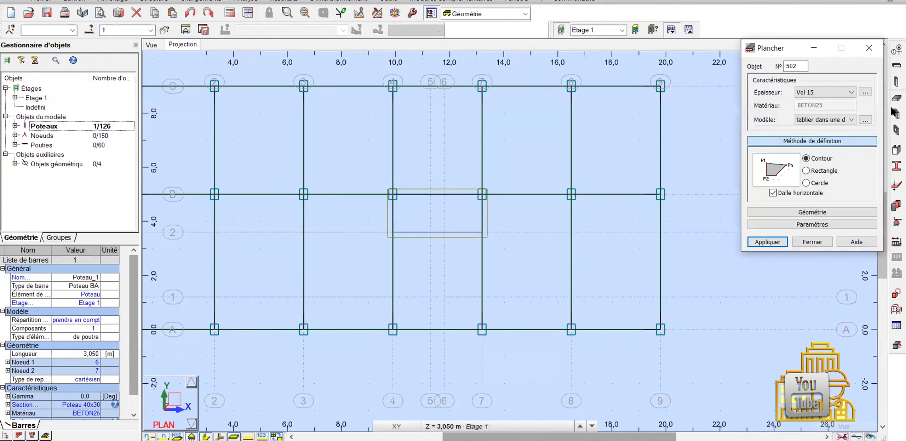
{"action": "left_click", "coordinate": [821, 93]}
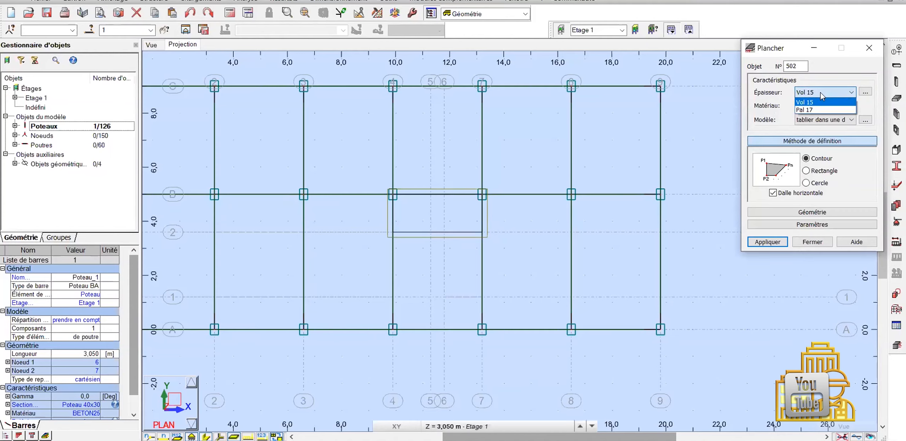
{"action": "left_click", "coordinate": [824, 110]}
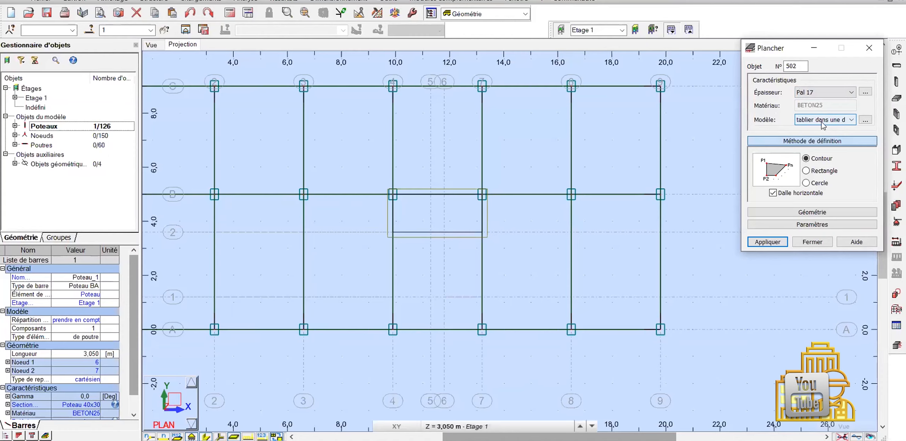
{"action": "left_click", "coordinate": [851, 120]}
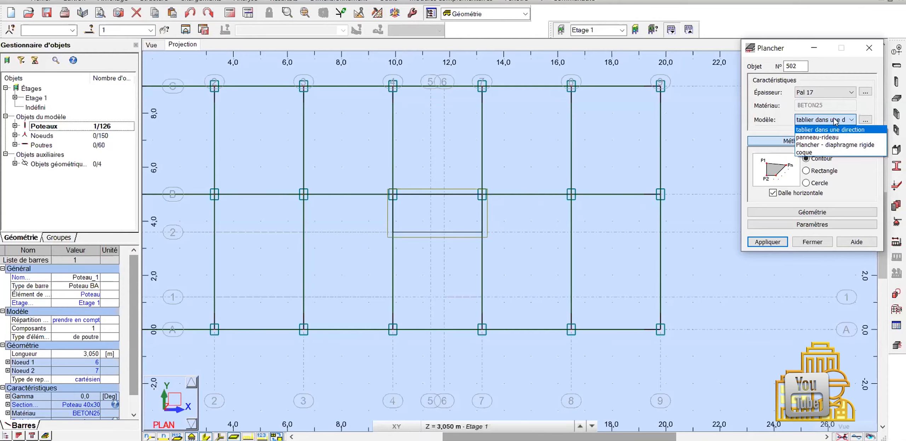
{"action": "left_click", "coordinate": [828, 151]}
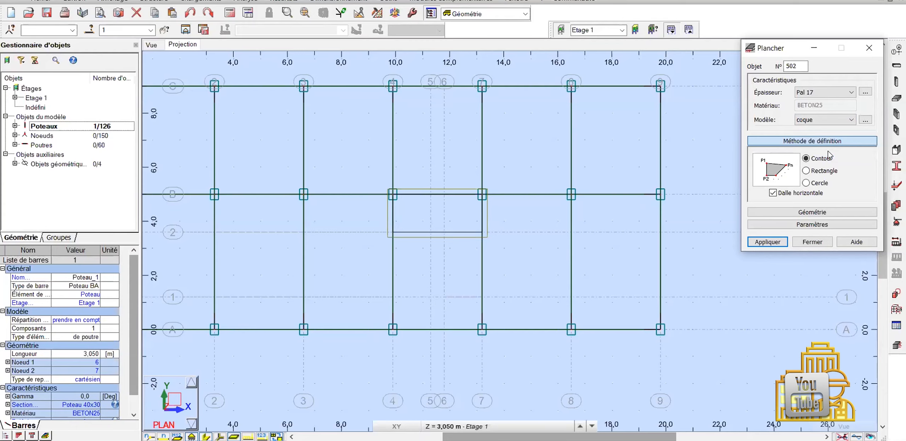
Step: Try simplified load transfer in two directions in the coque calculation model's settings
{"action": "left_click", "coordinate": [865, 121]}
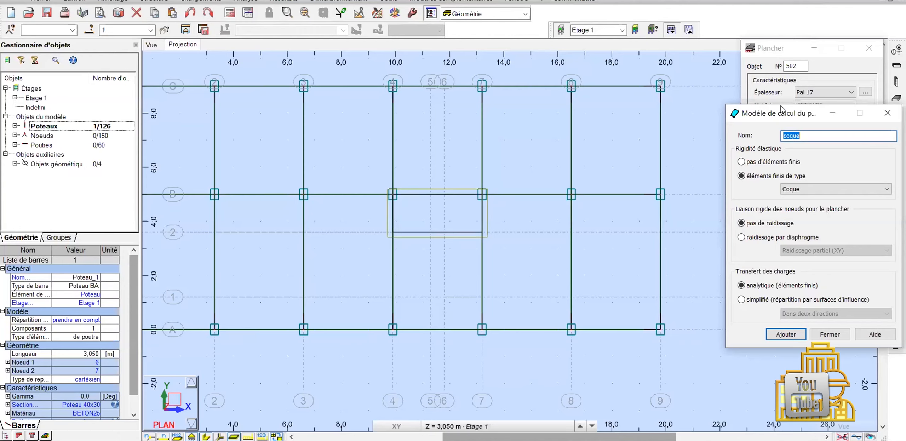
{"action": "left_click", "coordinate": [764, 163]}
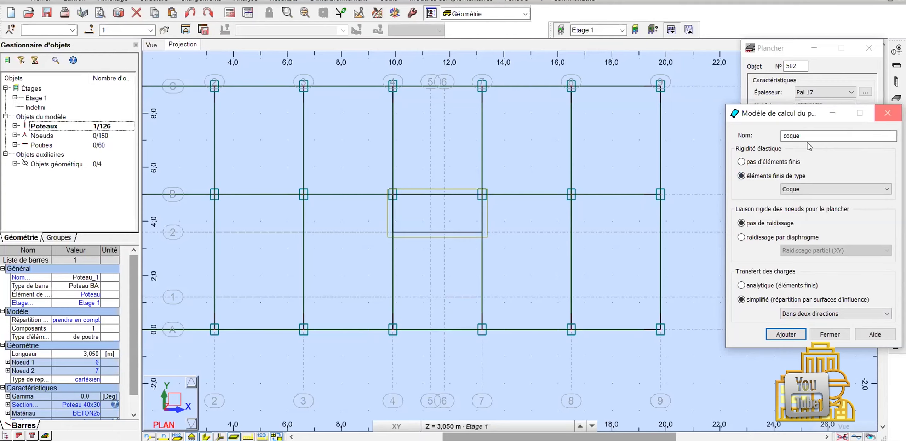
{"action": "key", "text": "Return"}
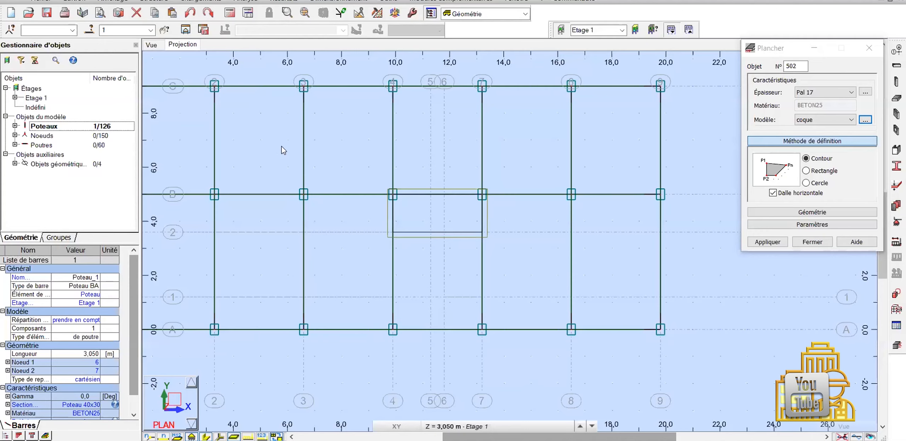
Step: Create a Pal 17 panel with the coque model on the landing contour at level 3,050 m, between axes 4 and 7
{"action": "left_click", "coordinate": [154, 1]}
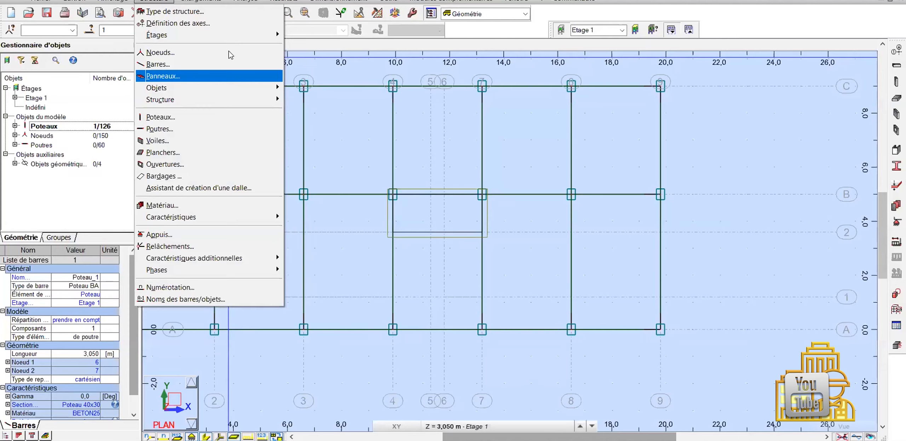
{"action": "left_click", "coordinate": [268, 242]}
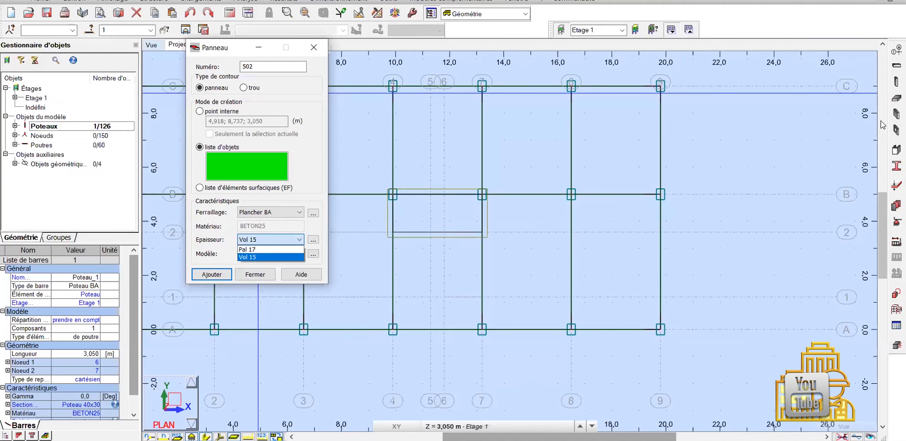
{"action": "left_click", "coordinate": [252, 249]}
{"action": "left_click", "coordinate": [313, 254]}
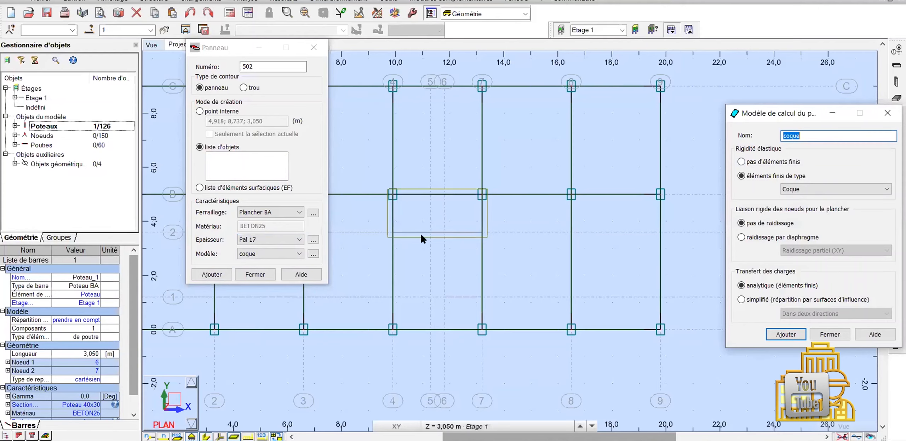
{"action": "key", "text": "Return"}
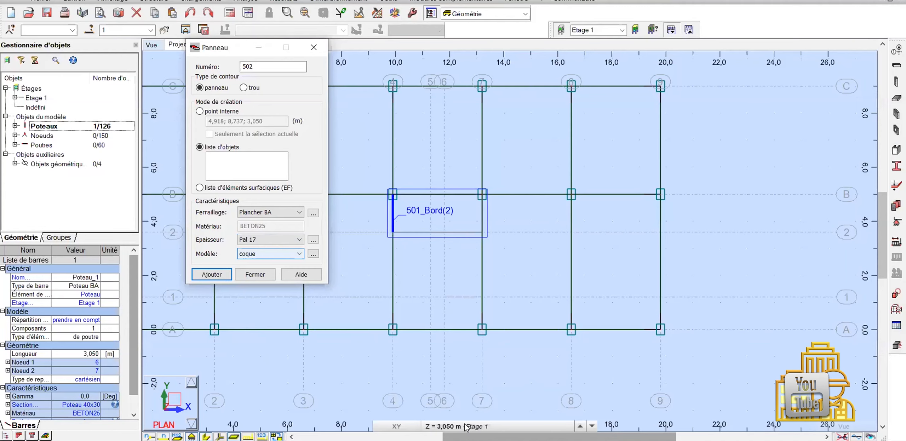
{"action": "left_click", "coordinate": [222, 277]}
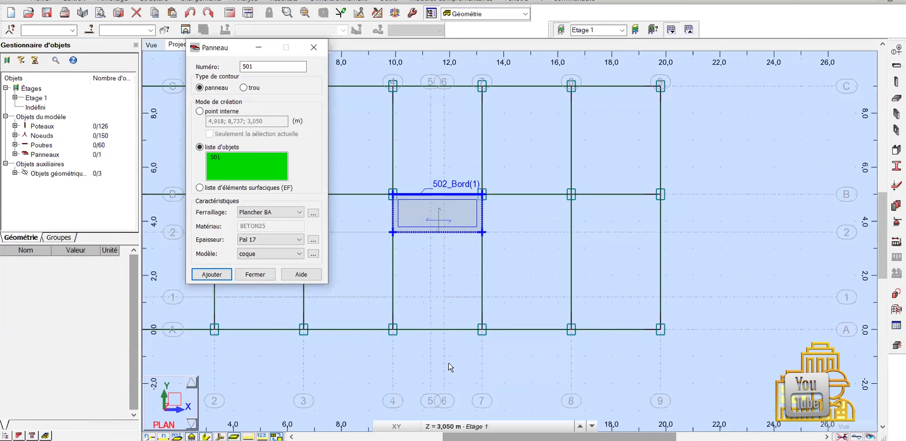
Step: Create a Pal 17 coque panel from the landing contour at level 1,525 m, spanning axes 4 to 7 and A to 1
{"action": "left_click", "coordinate": [444, 426]}
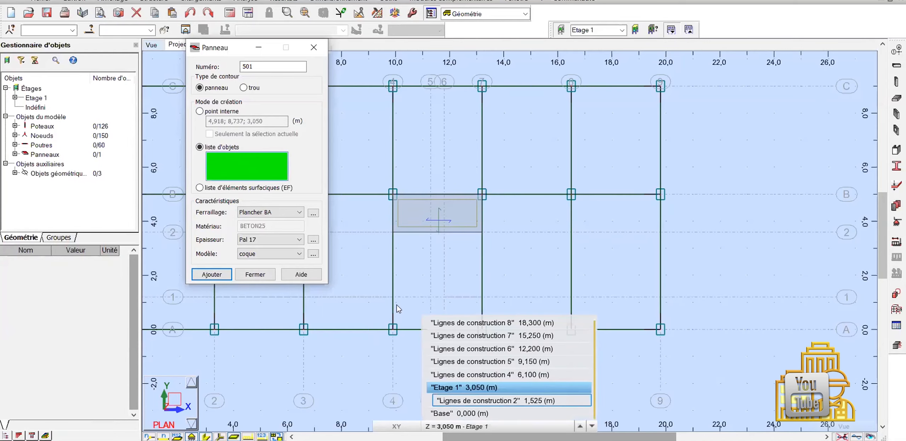
{"action": "left_click", "coordinate": [460, 400]}
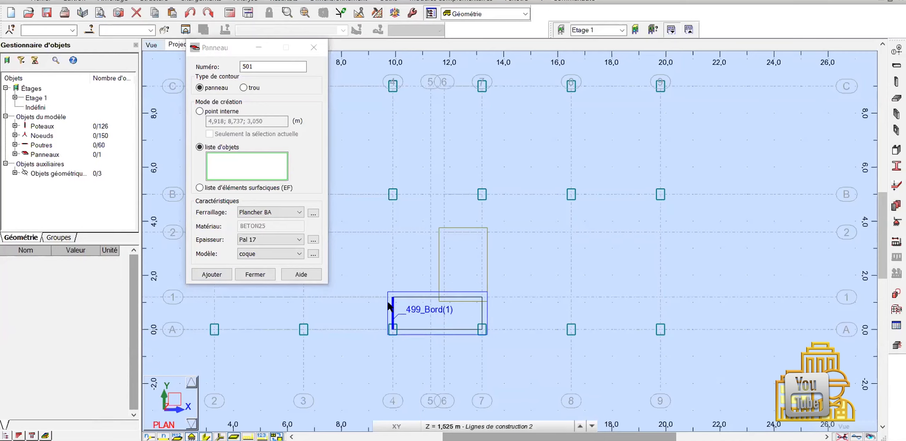
{"action": "left_click", "coordinate": [390, 306]}
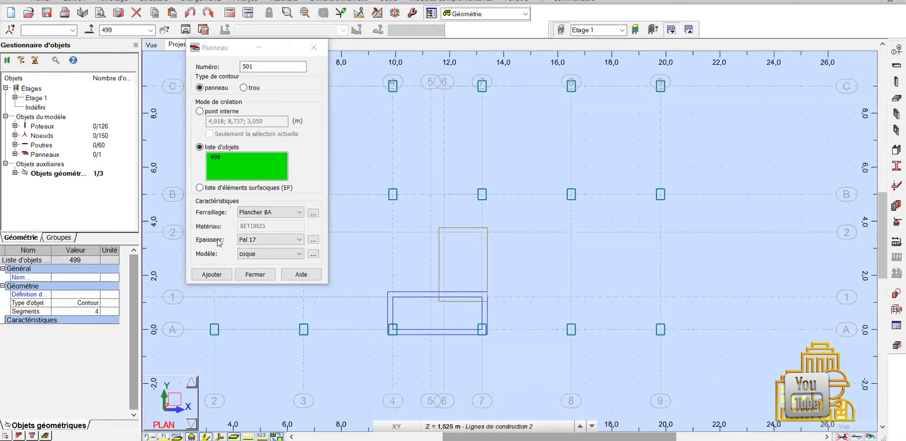
{"action": "left_click", "coordinate": [219, 276]}
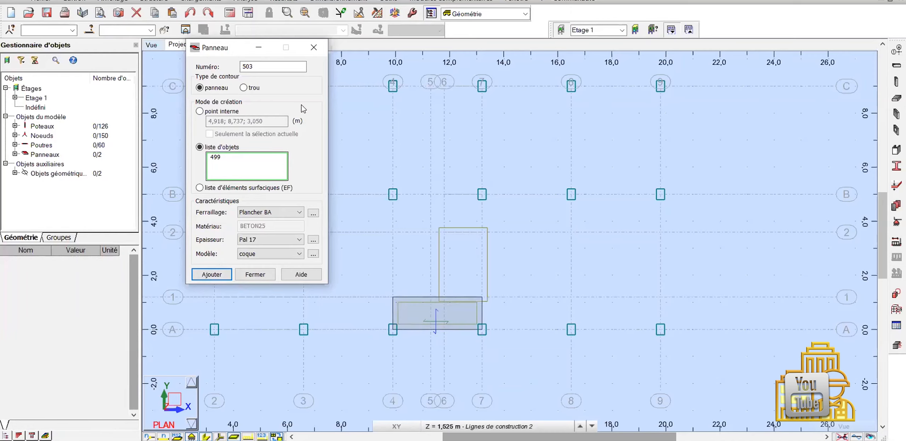
Step: Clear the panel's object list and set the thickness to Vol 15 for the sloped stair flights
{"action": "left_click", "coordinate": [152, 45]}
{"action": "key", "text": "ctrl+Tab"}
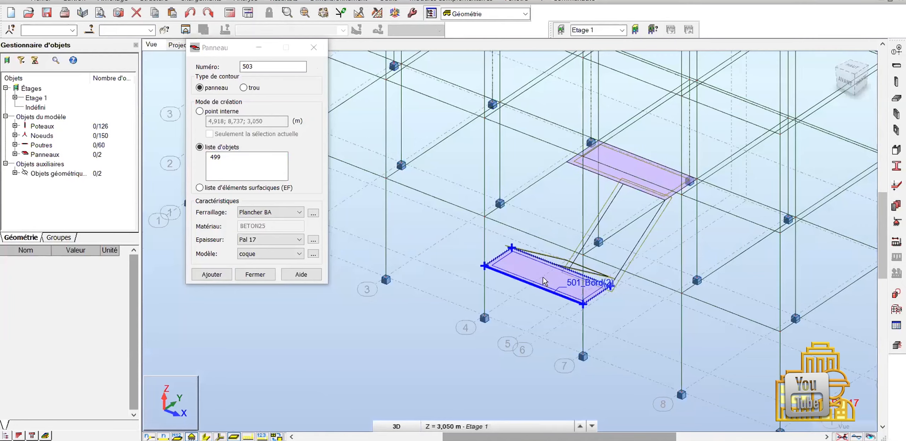
{"action": "key", "text": "ctrl+Tab"}
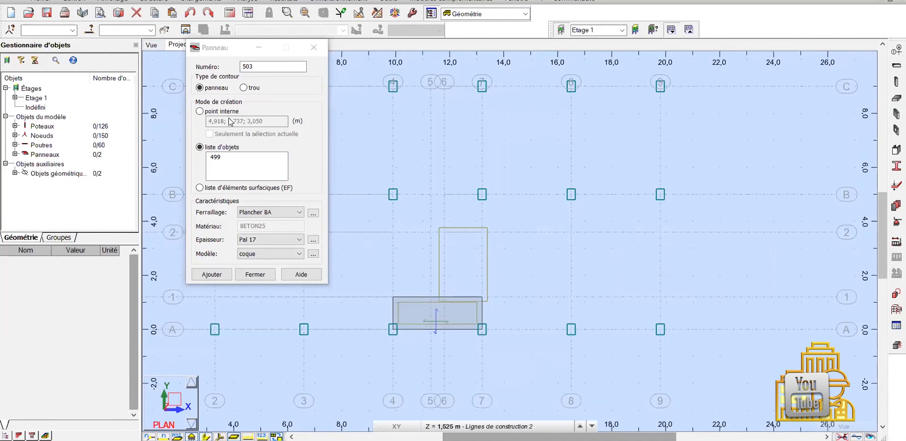
{"action": "left_click", "coordinate": [240, 160]}
{"action": "key", "text": "BackSpace"}
{"action": "key", "text": "BackSpace"}
{"action": "key", "text": "BackSpace"}
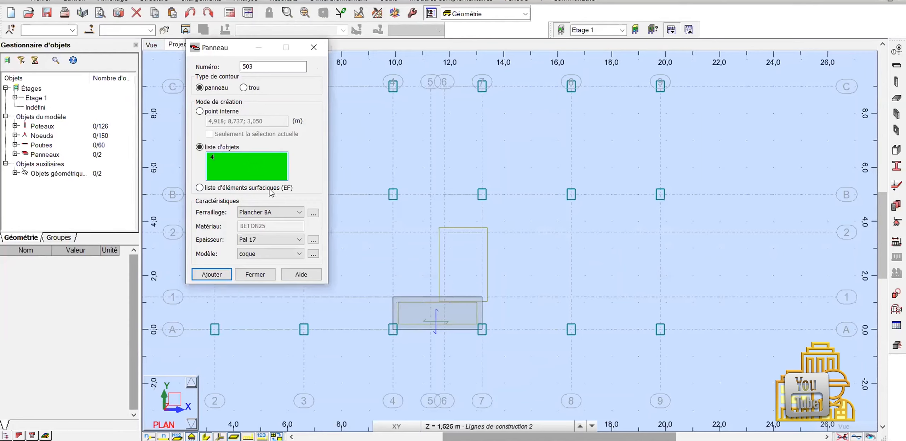
{"action": "left_click", "coordinate": [268, 242]}
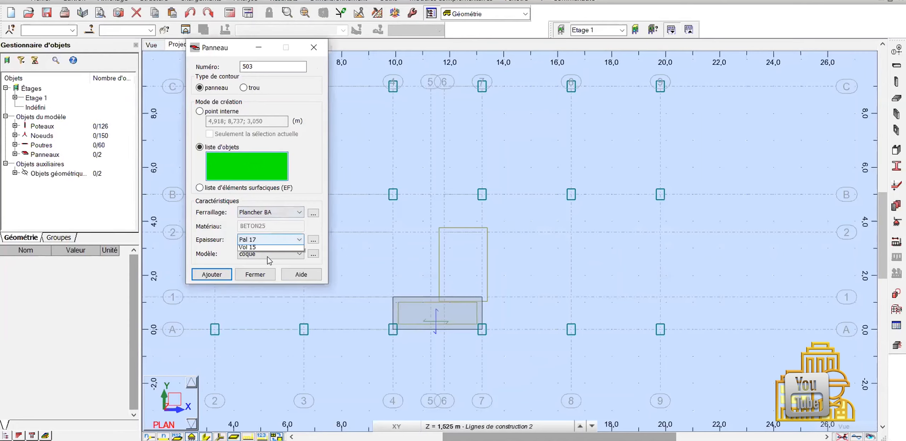
{"action": "left_click", "coordinate": [268, 257]}
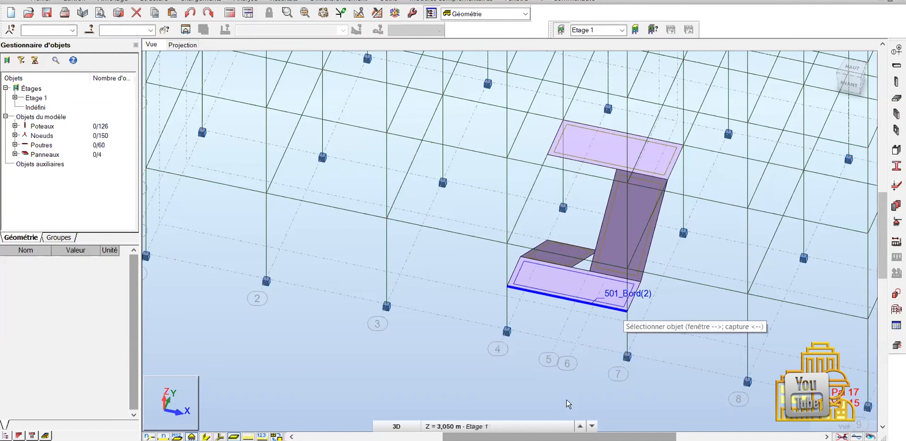
Step: Add a PPal 30x40 reinforced concrete beam along axis A from axis 4 to axis 7 at level 1,525 m
{"action": "left_click", "coordinate": [543, 428]}
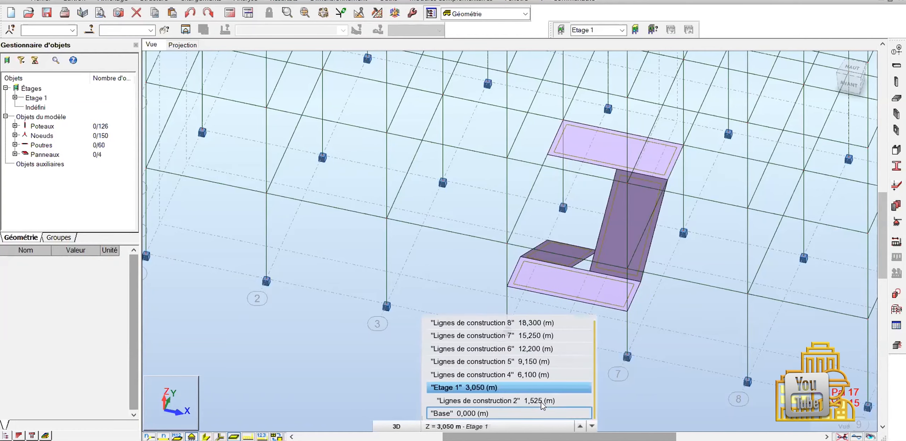
{"action": "left_click", "coordinate": [180, 57]}
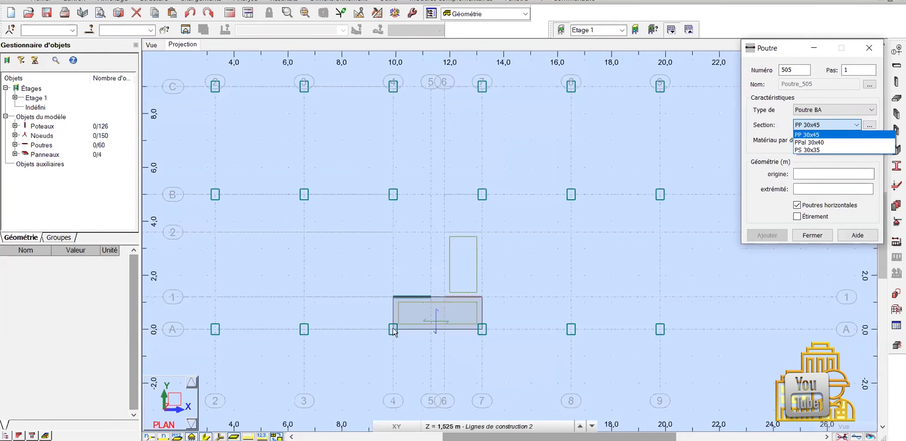
{"action": "left_click", "coordinate": [393, 329]}
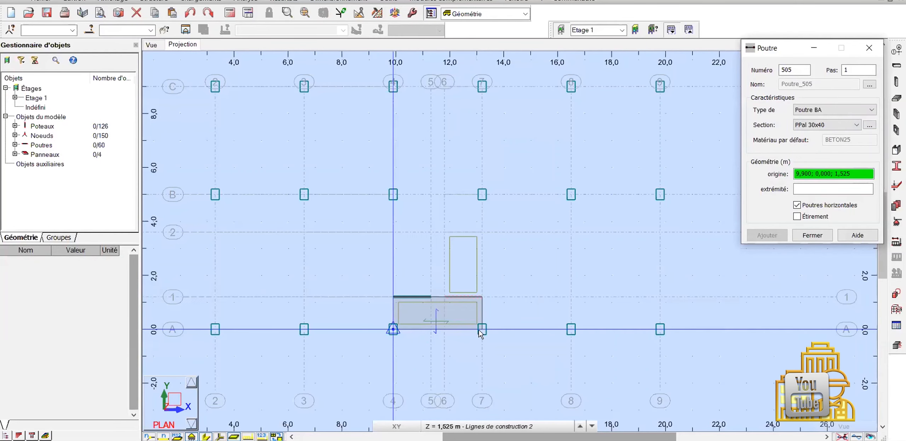
{"action": "left_click", "coordinate": [482, 330]}
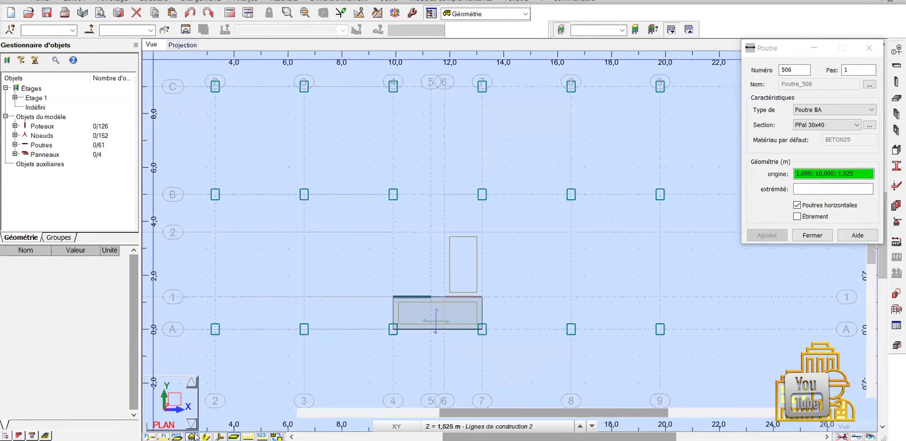
Step: Display the bars' section shapes, end the beam command and show the staircase model in 3D
{"action": "left_click", "coordinate": [208, 437]}
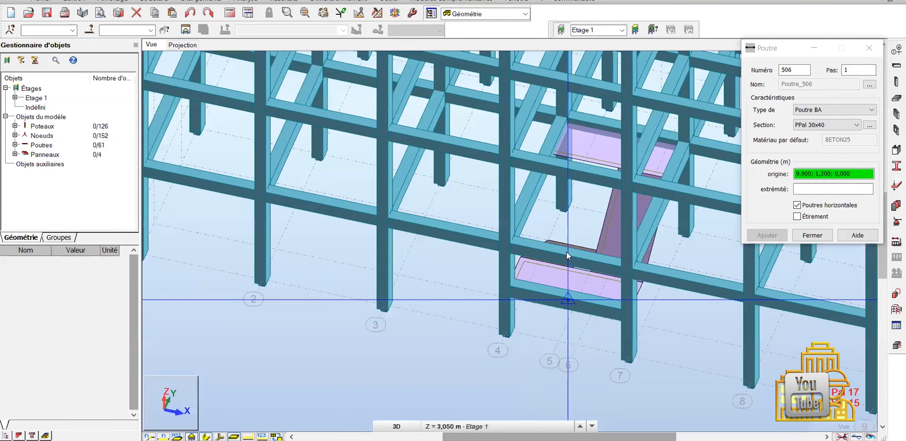
{"action": "key", "text": "Escape"}
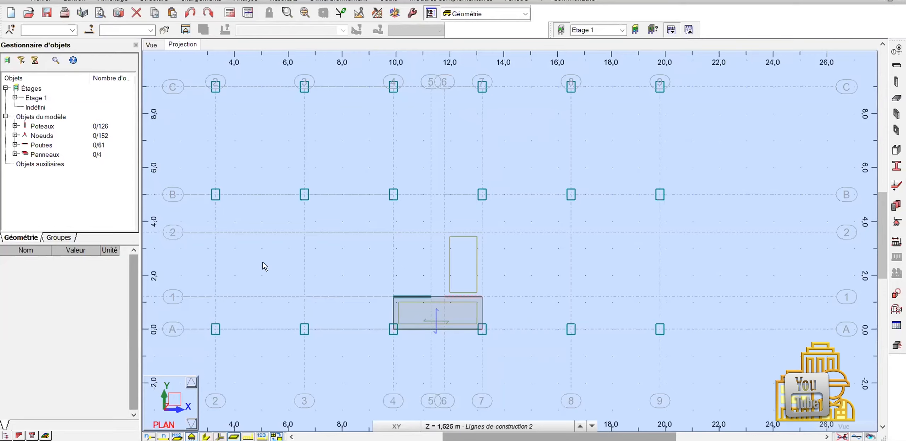
{"action": "left_click", "coordinate": [157, 47]}
{"action": "left_click", "coordinate": [395, 426]}
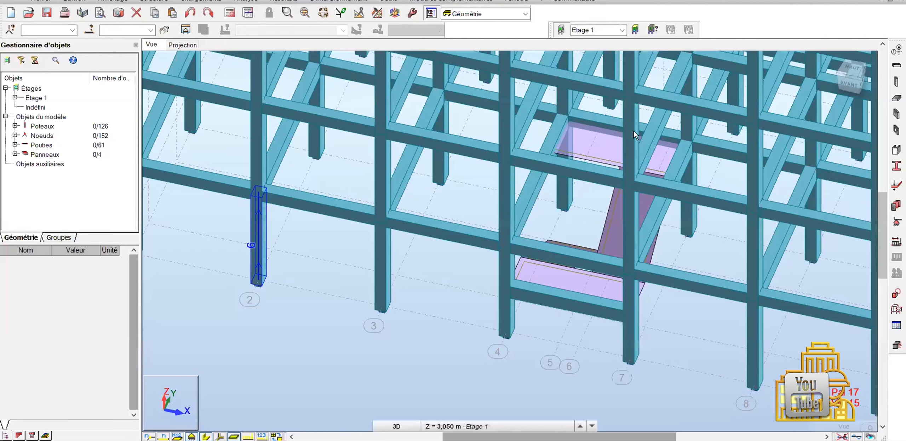
Step: Copy the landing beam on axis A between axes 4 and 7 upward with vector 0; 0; 3,050 m and 4 repetitions
{"action": "key", "text": "ctrl+z"}
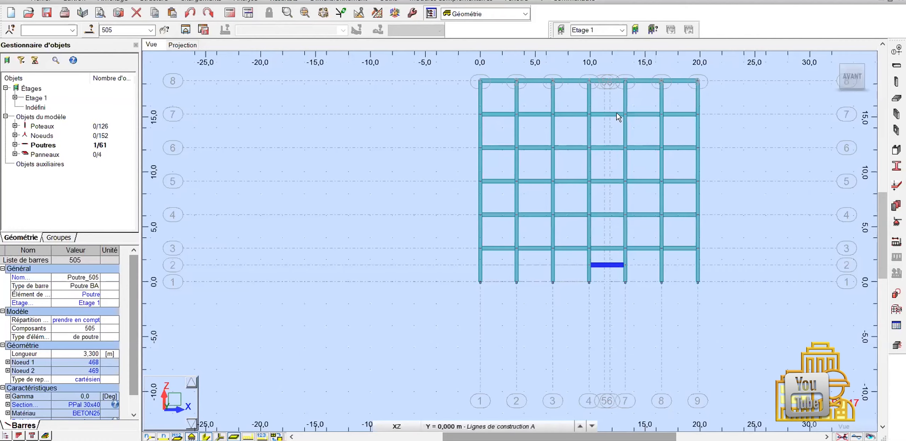
{"action": "key", "text": "ctrl+t"}
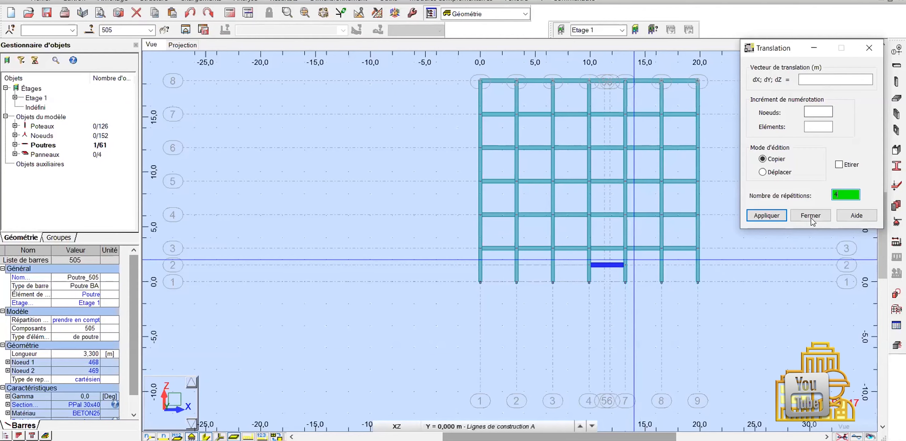
{"action": "key", "text": "Return"}
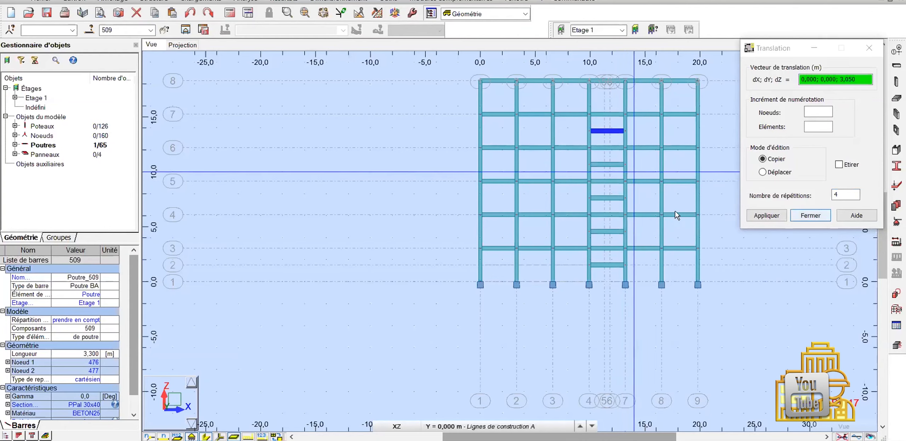
{"action": "key", "text": "Escape"}
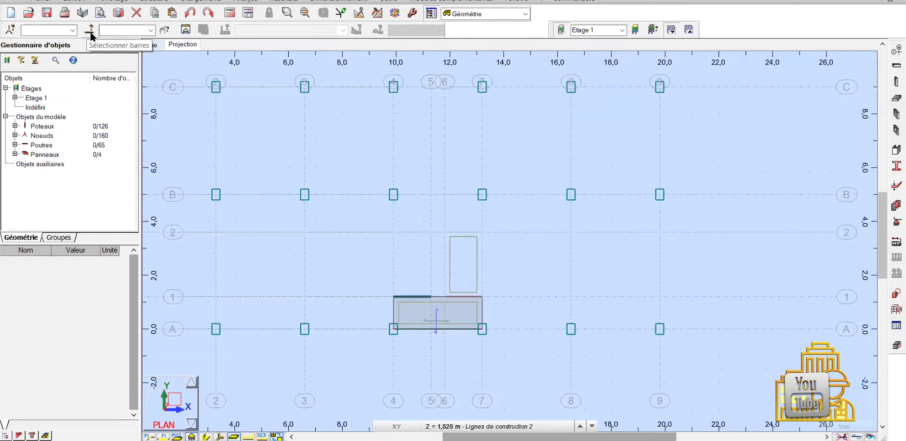
Step: Copy all staircase panels upward with translation vector 0; 0; 3,050 m and 4 repetitions, and check the copies in 3D
{"action": "left_click", "coordinate": [156, 42]}
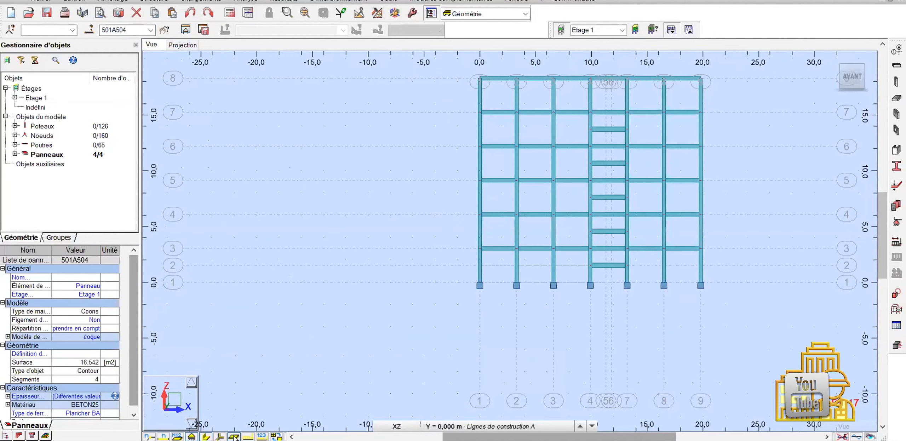
{"action": "left_click", "coordinate": [397, 426]}
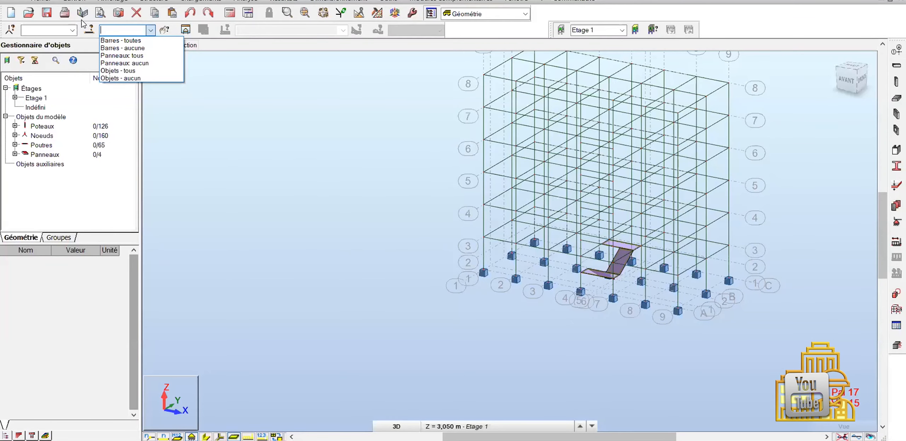
{"action": "left_click", "coordinate": [121, 56]}
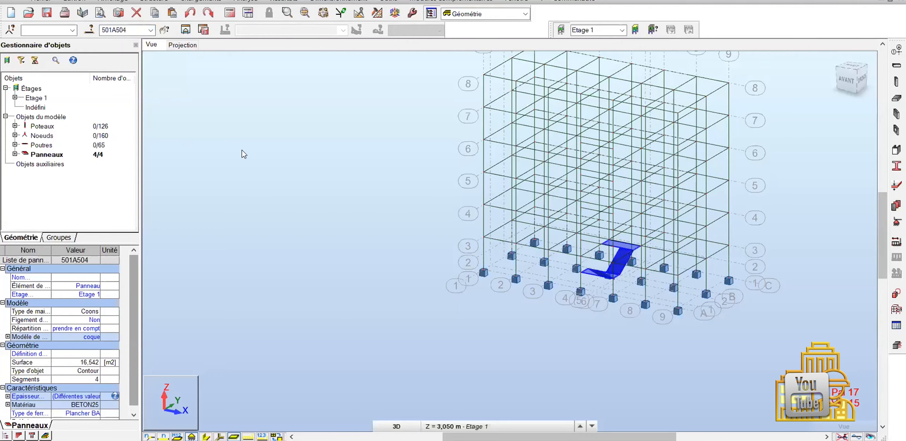
{"action": "key", "text": "ctrl+t"}
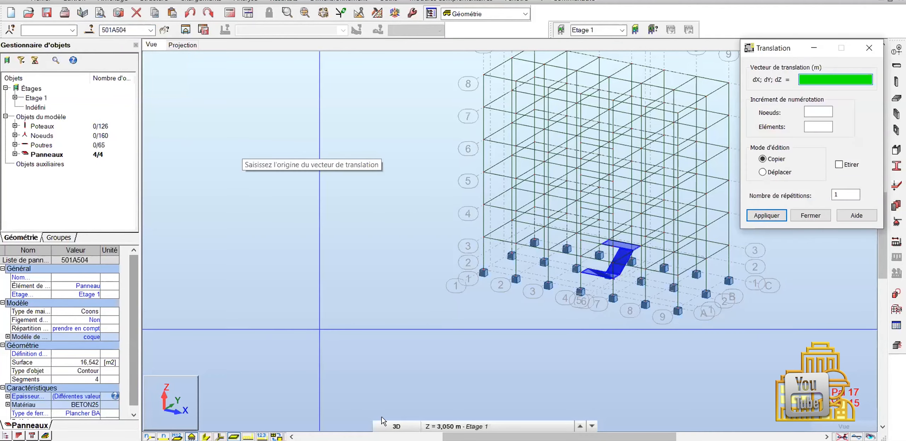
{"action": "left_click", "coordinate": [394, 426]}
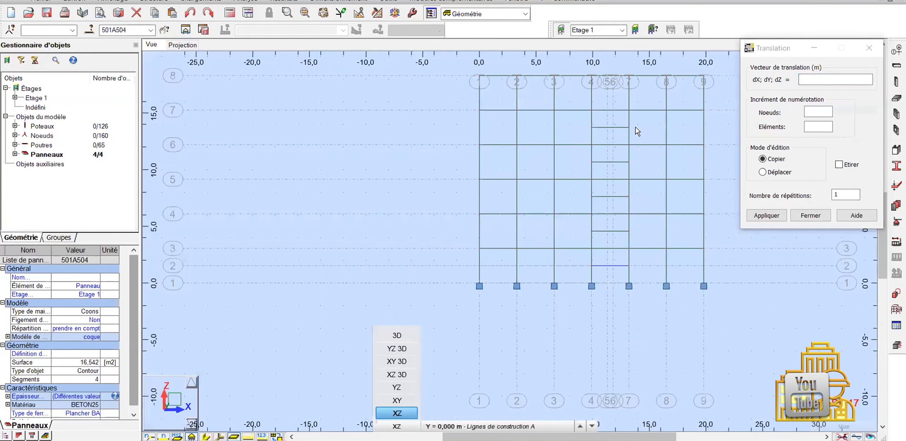
{"action": "left_click", "coordinate": [846, 194]}
{"action": "type", "text": "4"}
{"action": "left_click", "coordinate": [699, 226]}
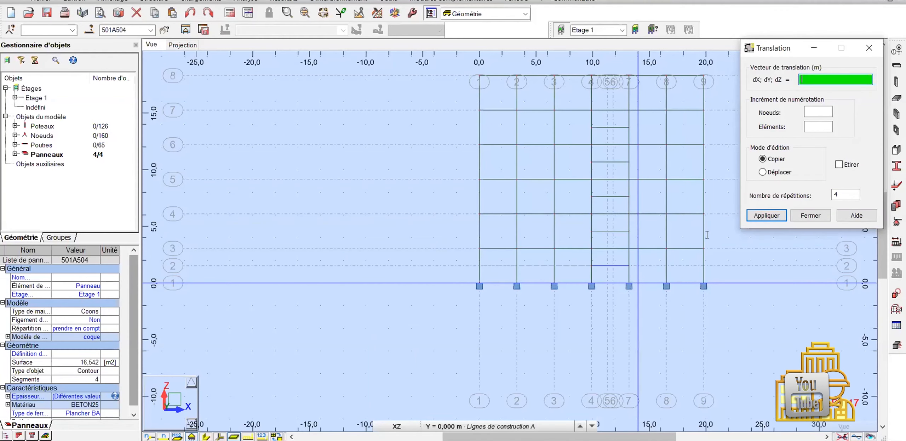
{"action": "left_click", "coordinate": [704, 215]}
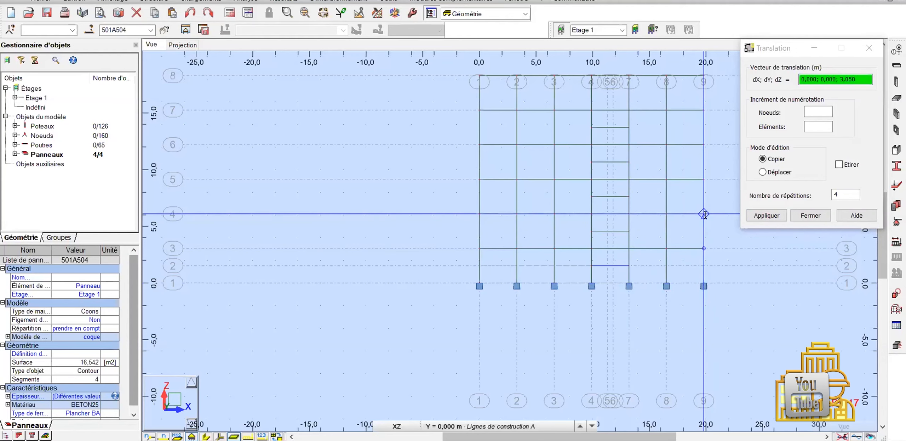
{"action": "left_click", "coordinate": [705, 214]}
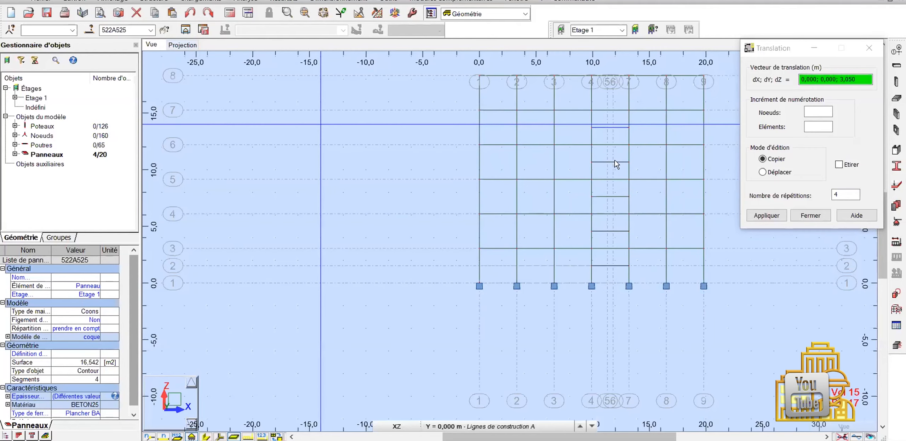
{"action": "key", "text": "ctrl+alt+0"}
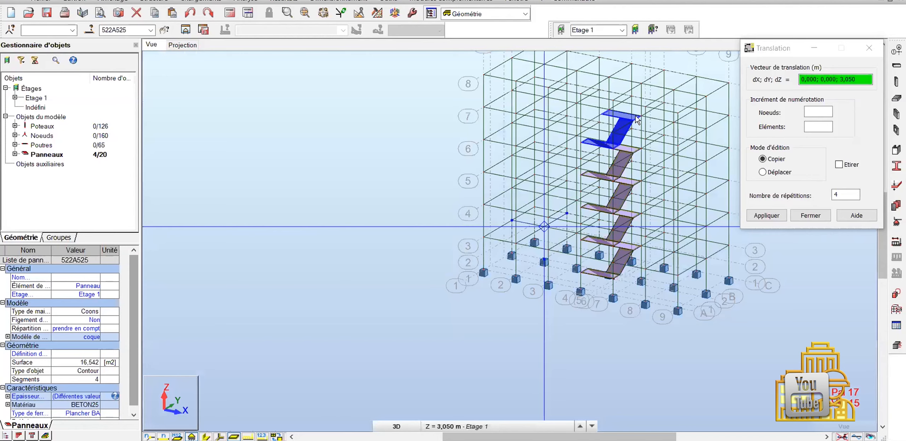
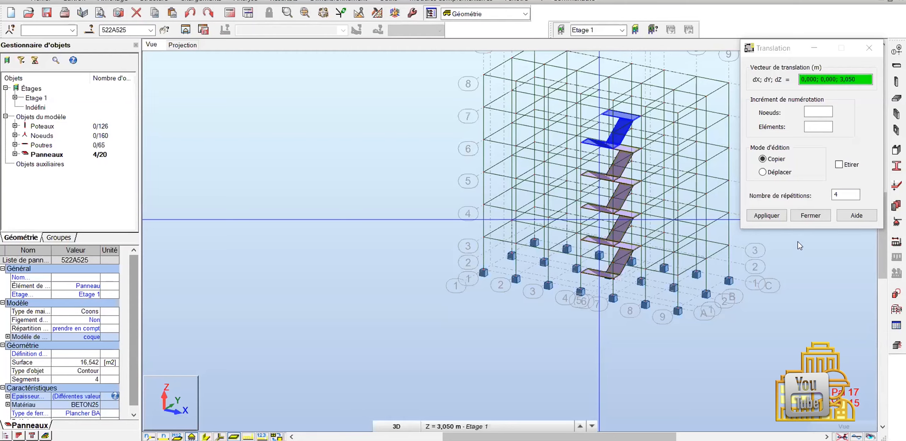
{"action": "left_click", "coordinate": [810, 221]}
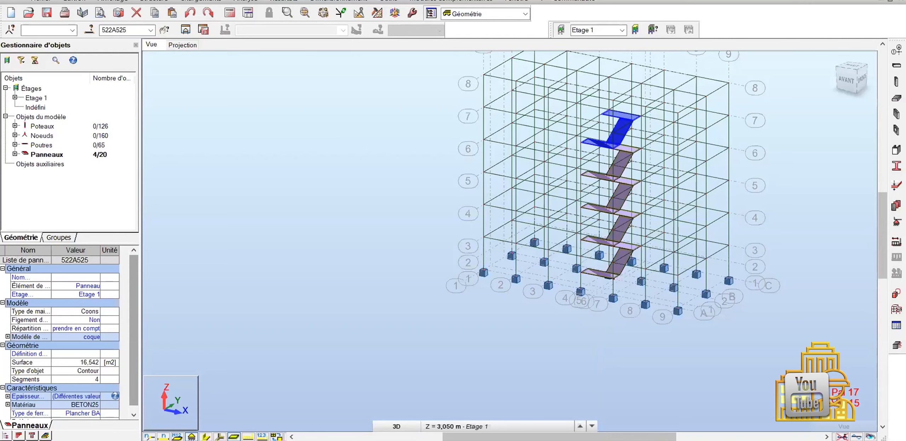
Step: Display the bars' section shapes and show the Etage 1 plan at level 3,050 m
{"action": "left_click", "coordinate": [206, 438]}
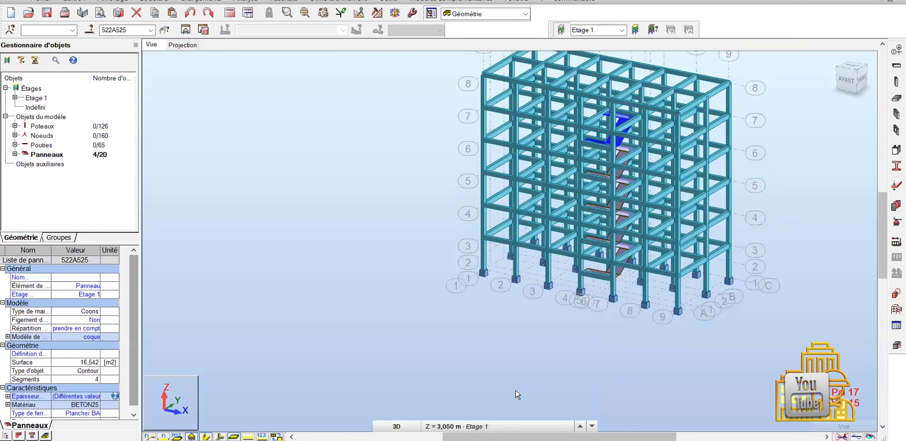
{"action": "left_click", "coordinate": [603, 296]}
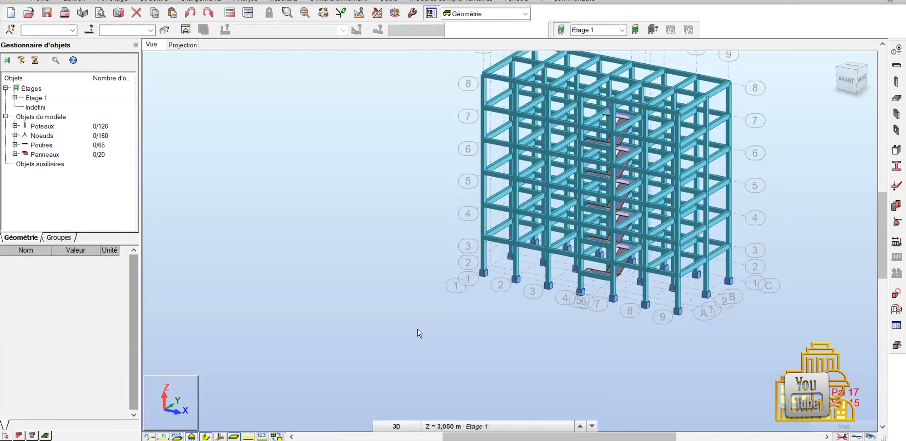
{"action": "key", "text": "ctrl+alt+2"}
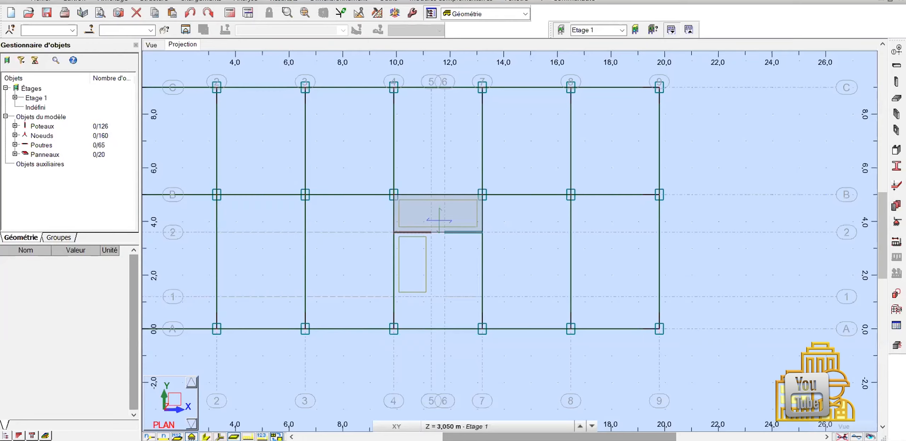
Step: Try to intersect all columns, beams and panels of the structure
{"action": "left_click", "coordinate": [74, 1]}
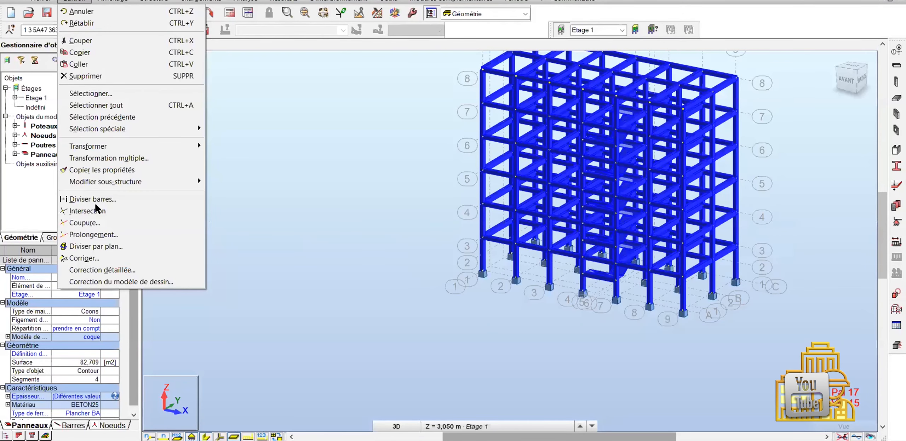
{"action": "left_click", "coordinate": [96, 210]}
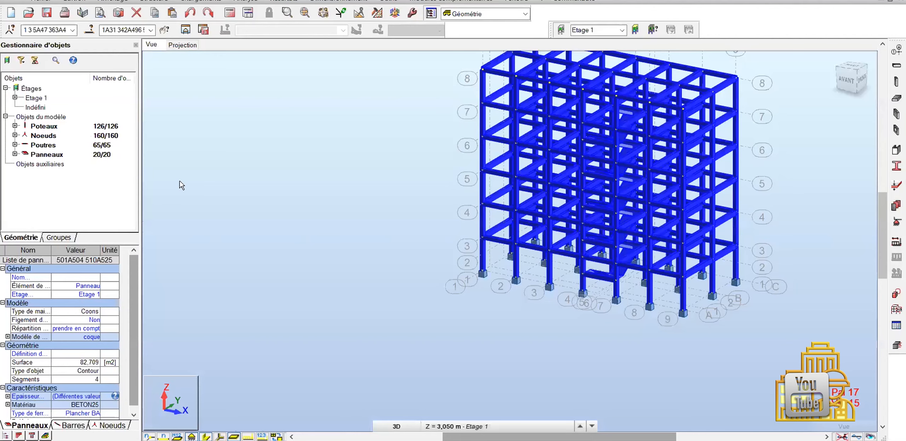
{"action": "left_click", "coordinate": [74, 1]}
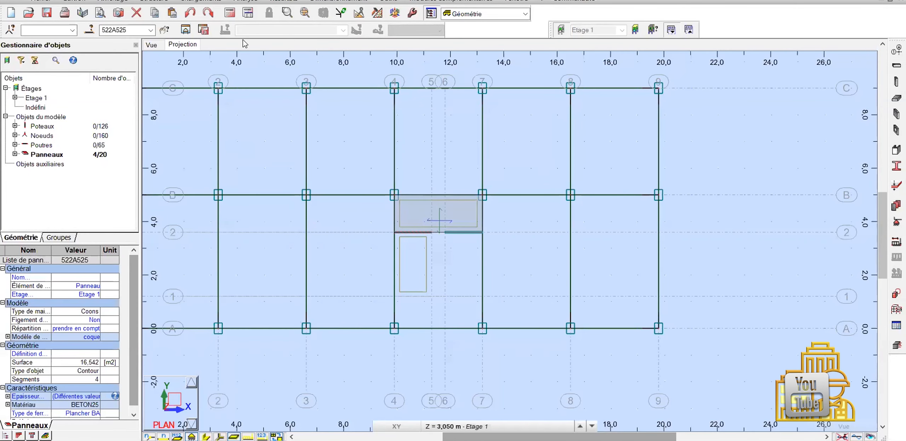
{"action": "left_click", "coordinate": [152, 43]}
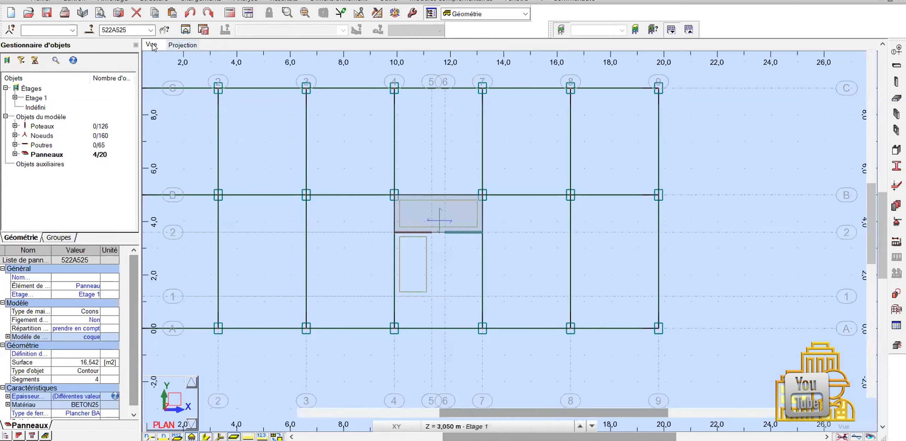
{"action": "left_click", "coordinate": [179, 43]}
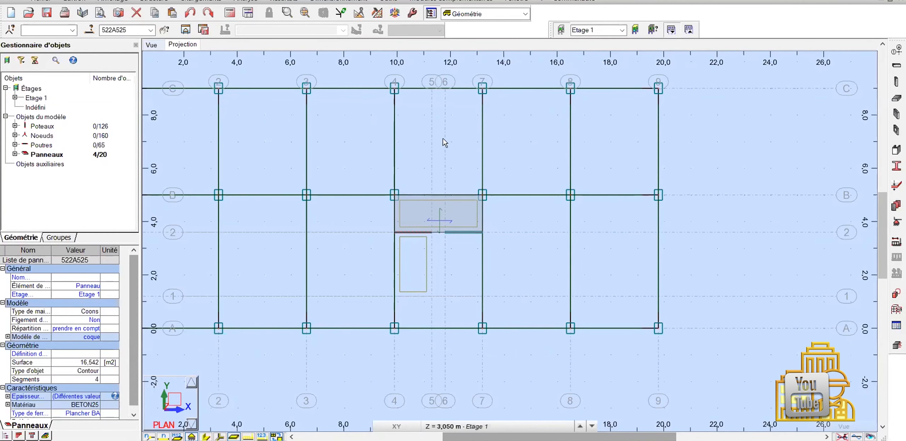
{"action": "scroll", "coordinate": [318, 63], "scroll_direction": "down", "scroll_amount": 1}
{"action": "middle_click_drag", "start_coordinate": [360, 163], "coordinate": [445, 183]}
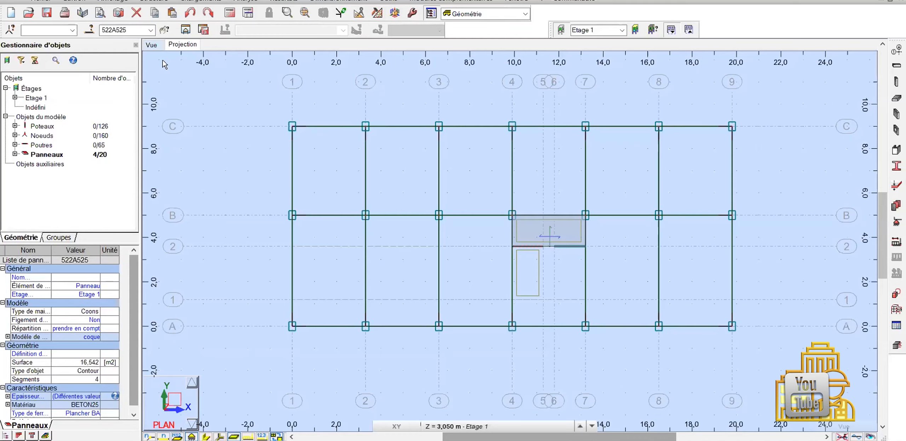
Step: Apply the Intersection command to the whole structure, including columns, beams and staircase panels
{"action": "left_click", "coordinate": [154, 46]}
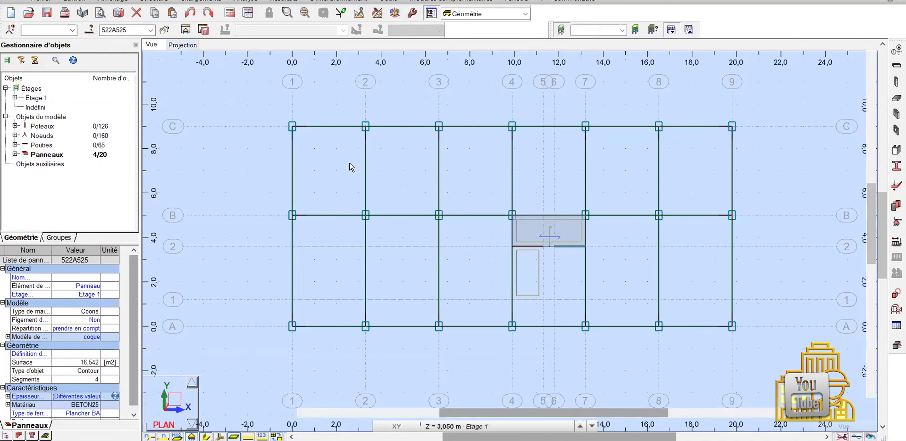
{"action": "key", "text": "ctrl+alt+0"}
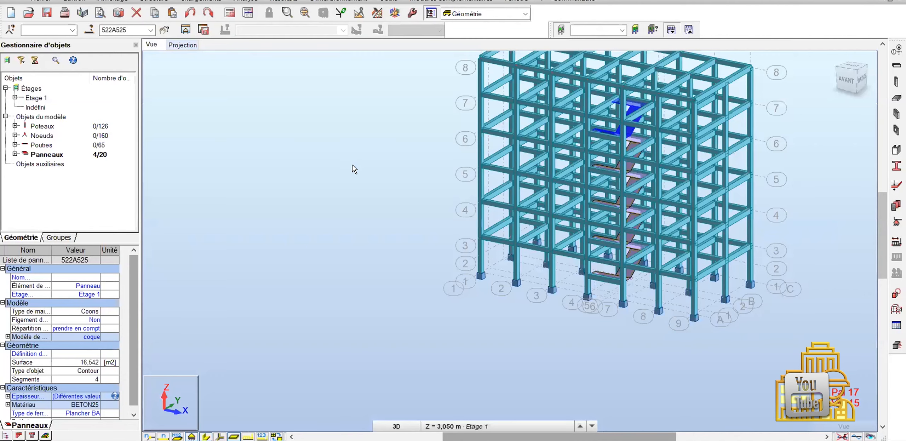
{"action": "scroll", "coordinate": [353, 164], "scroll_direction": "down", "scroll_amount": 1}
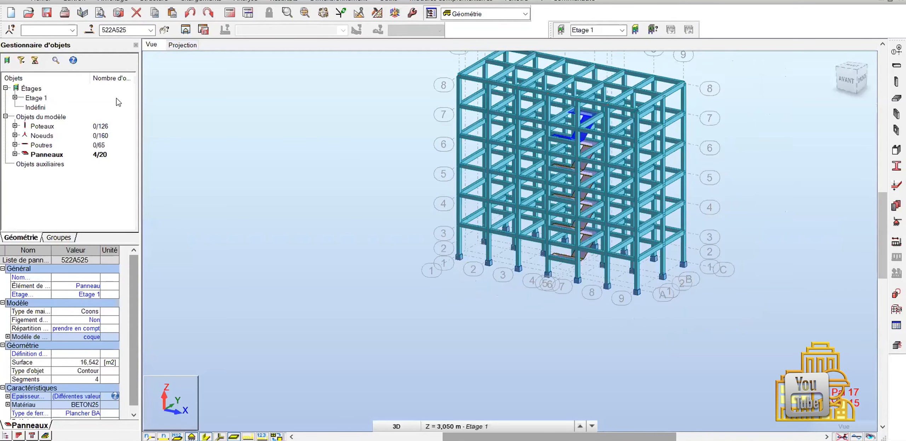
{"action": "key", "text": "ctrl+a"}
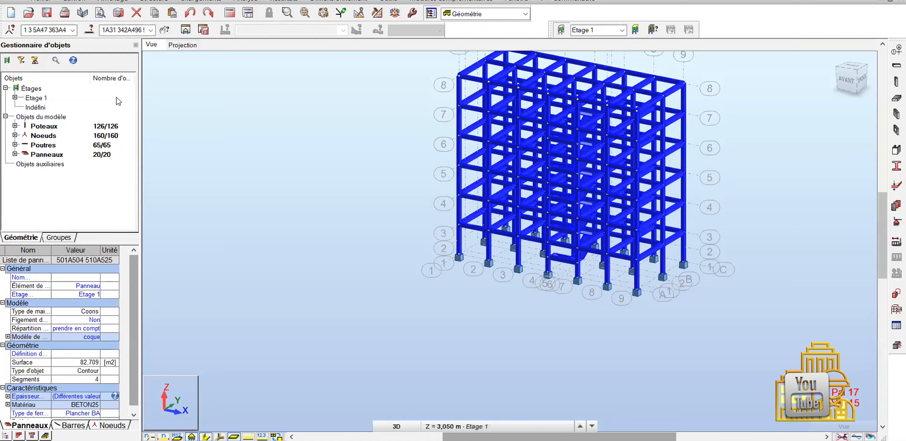
{"action": "left_click", "coordinate": [75, 1]}
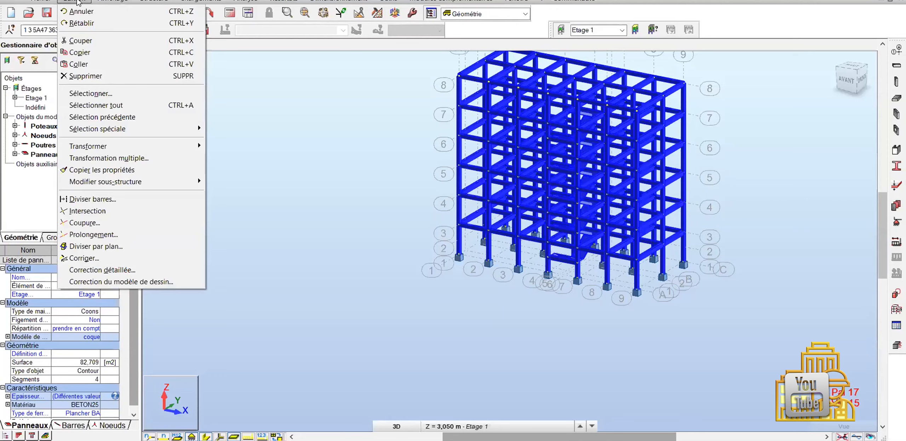
{"action": "left_click", "coordinate": [104, 211]}
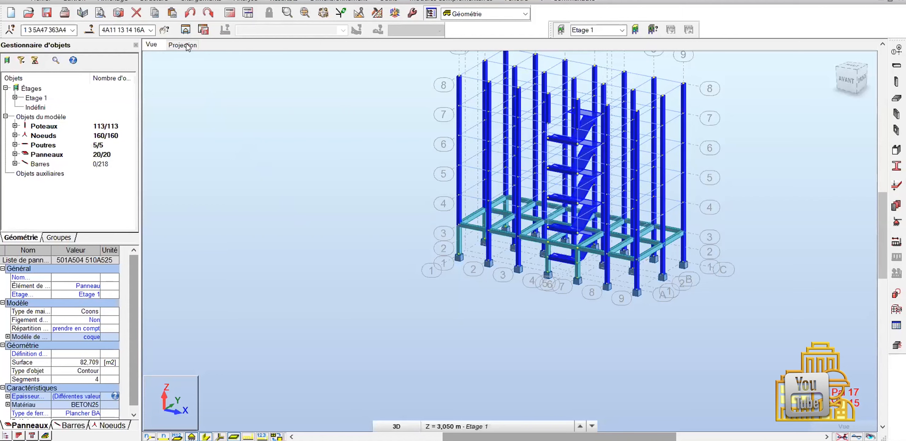
Step: Clear the selection and inspect the intersected structure in the Etage 1 plan at level 3,050 m
{"action": "key", "text": "Escape"}
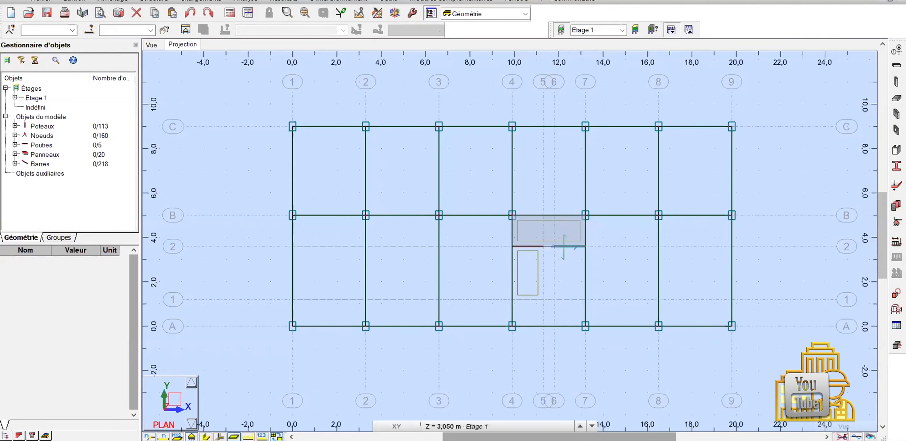
{"action": "left_click", "coordinate": [553, 425]}
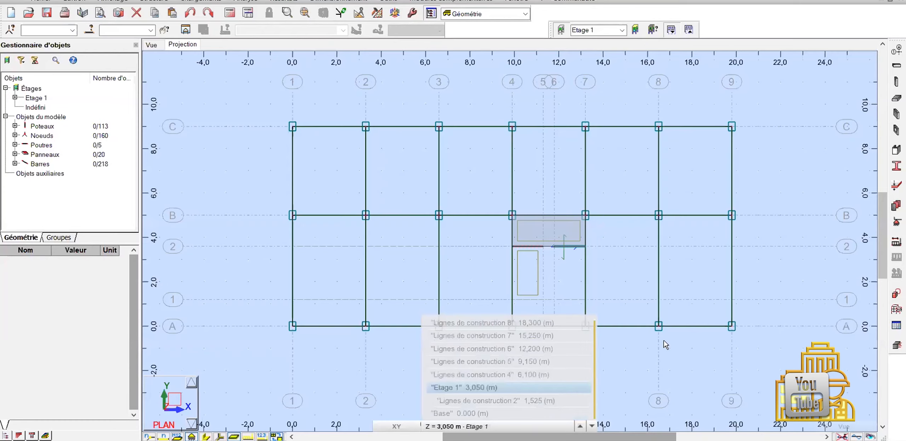
{"action": "left_click", "coordinate": [664, 330]}
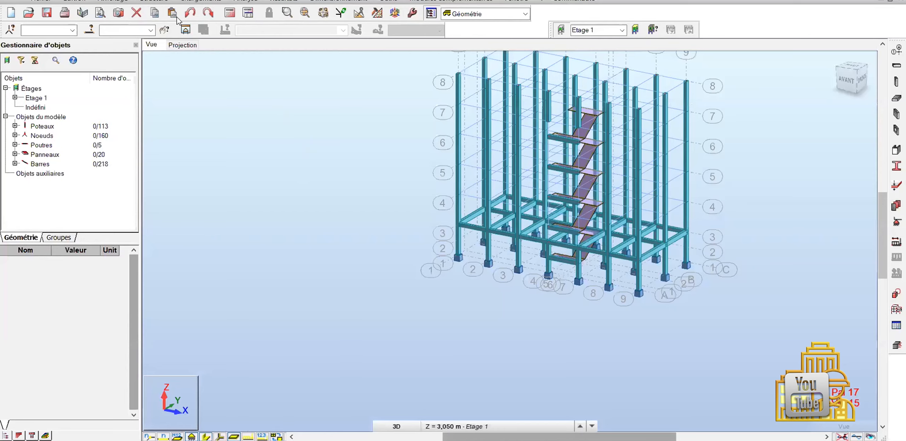
Step: Renumber the whole structure's nodes and objects from 1 in increments of 1, using standard numbering
{"action": "key", "text": "ctrl+a"}
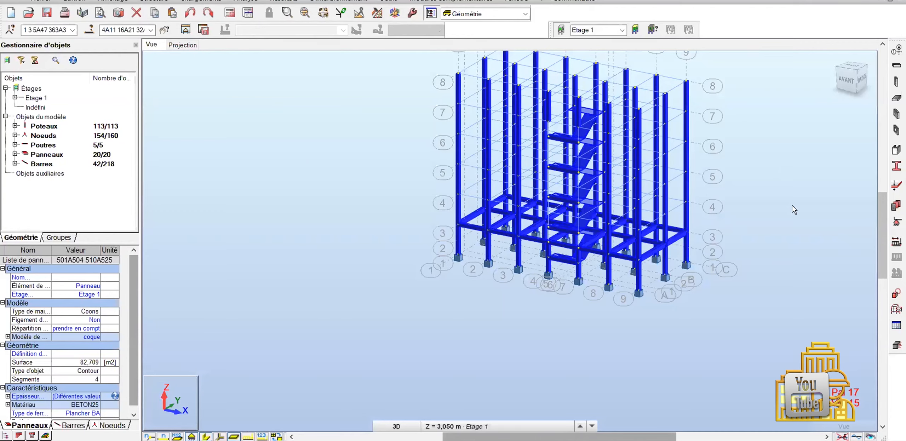
{"action": "key", "text": "alt+s"}
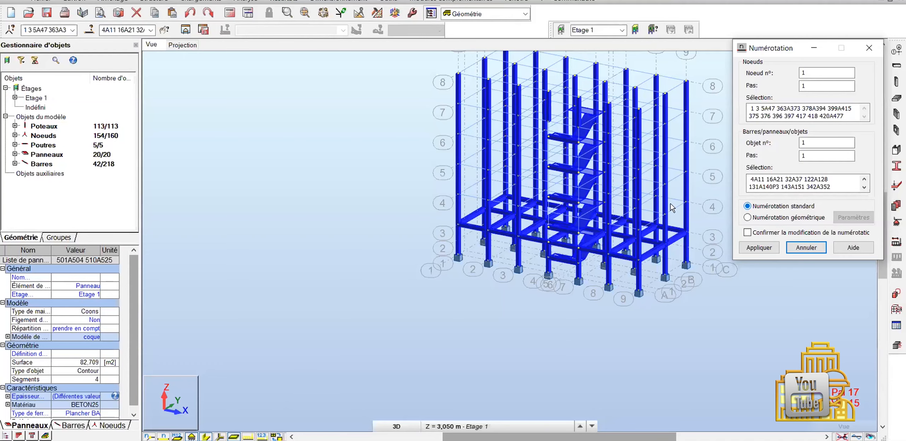
{"action": "left_click", "coordinate": [803, 247]}
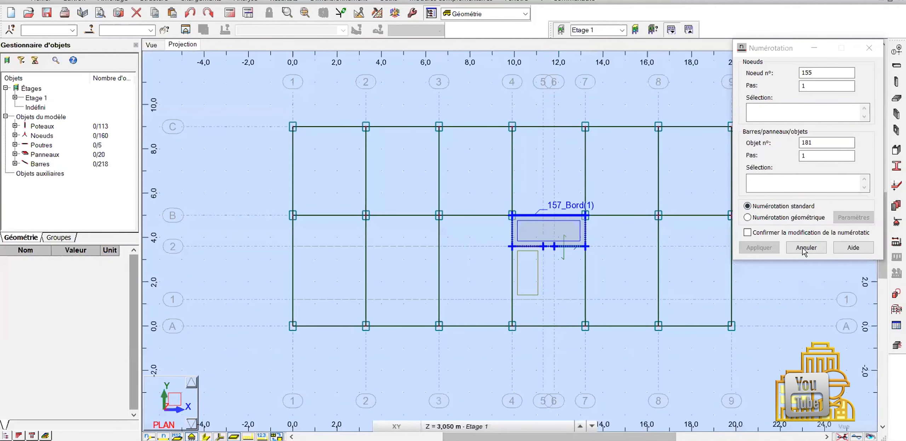
{"action": "left_click", "coordinate": [804, 248]}
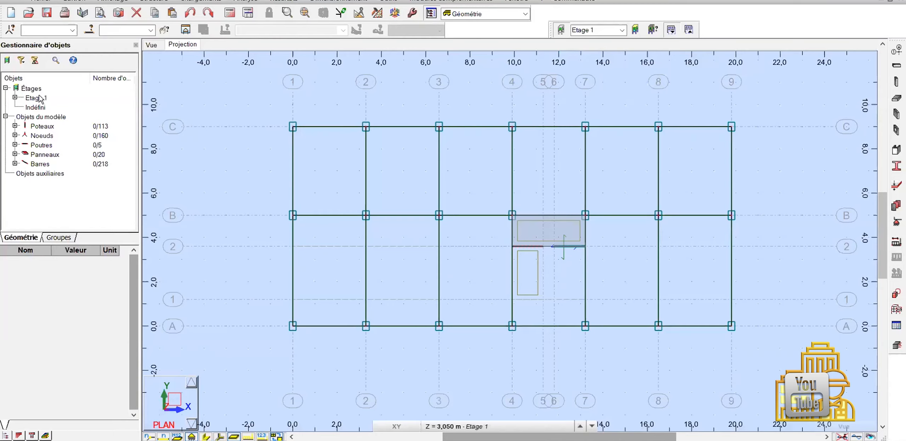
Step: Open the storey definition and remove all storeys defined so far
{"action": "left_click", "coordinate": [15, 100]}
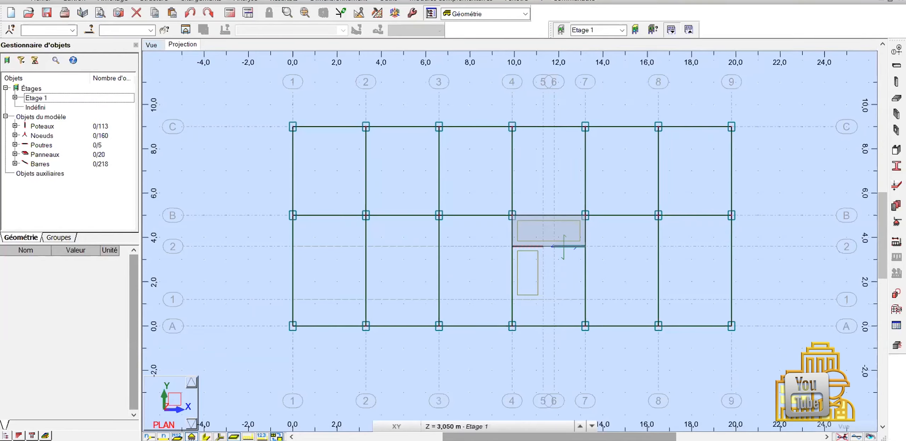
{"action": "left_click", "coordinate": [526, 418]}
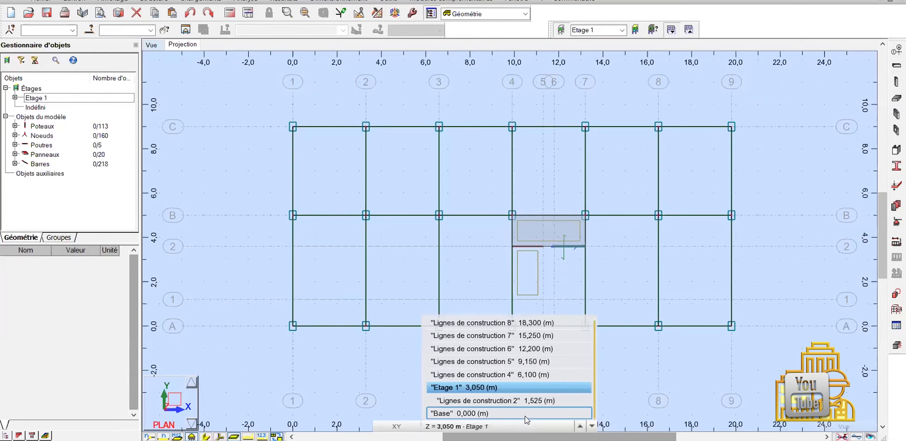
{"action": "left_click", "coordinate": [525, 416]}
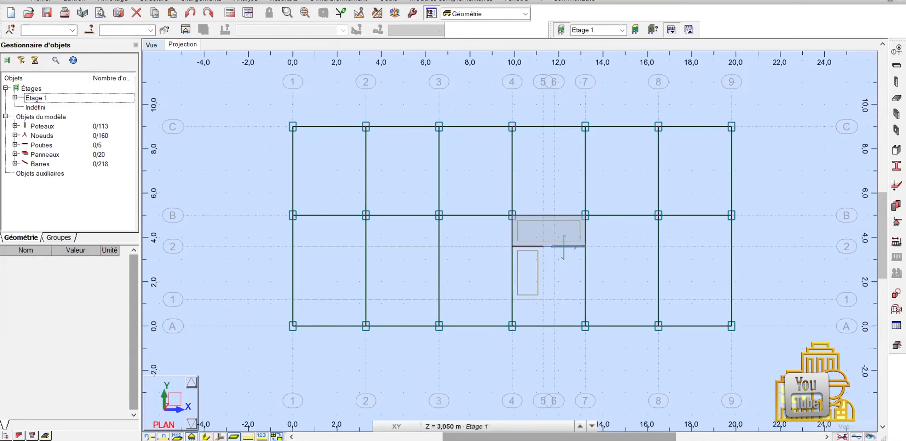
{"action": "left_click", "coordinate": [162, 1]}
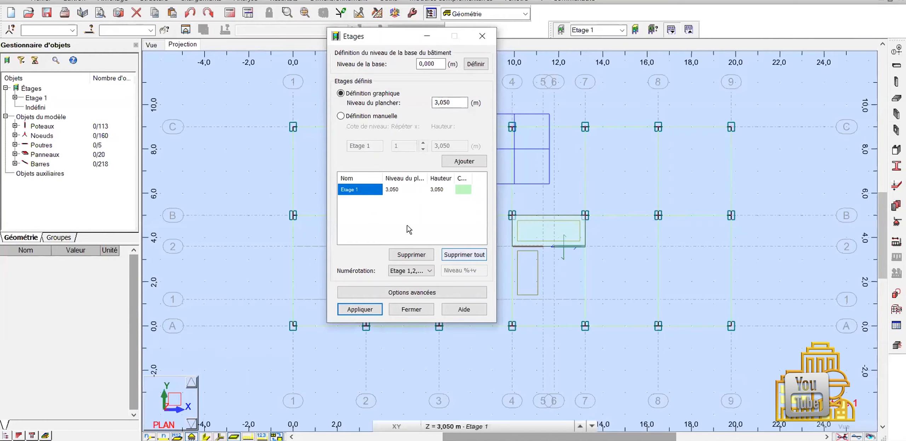
{"action": "left_click", "coordinate": [464, 255]}
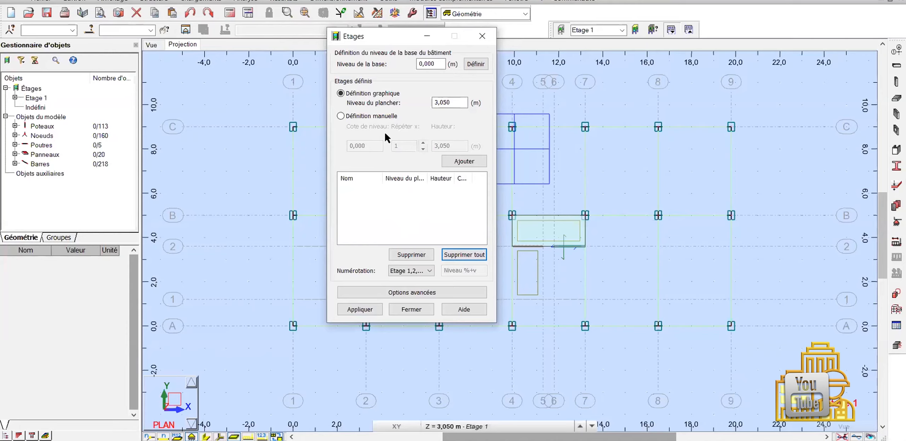
Step: Define six storeys manually, each 3,050 m high, with Etage 1,2,... numbering, and apply them to the structure
{"action": "left_click", "coordinate": [370, 116]}
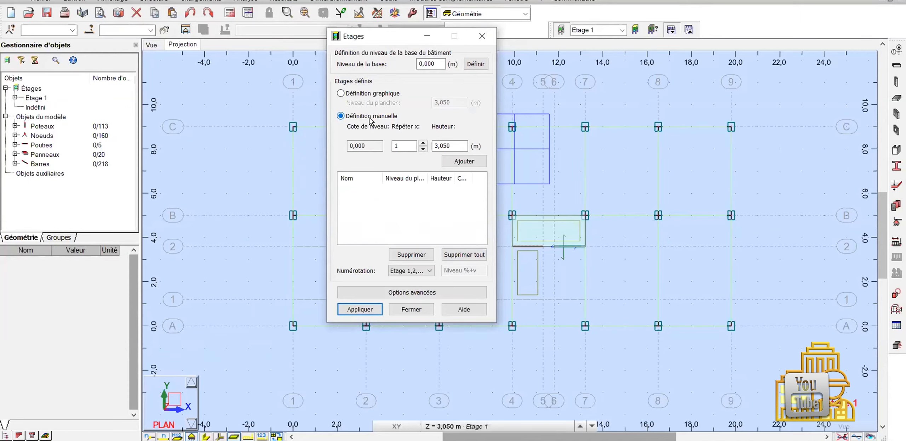
{"action": "double_click", "coordinate": [403, 146]}
{"action": "type", "text": "3"}
{"action": "key", "text": "Up"}
{"action": "key", "text": "Up"}
{"action": "key", "text": "Up"}
{"action": "left_click", "coordinate": [405, 277]}
{"action": "left_click", "coordinate": [409, 281]}
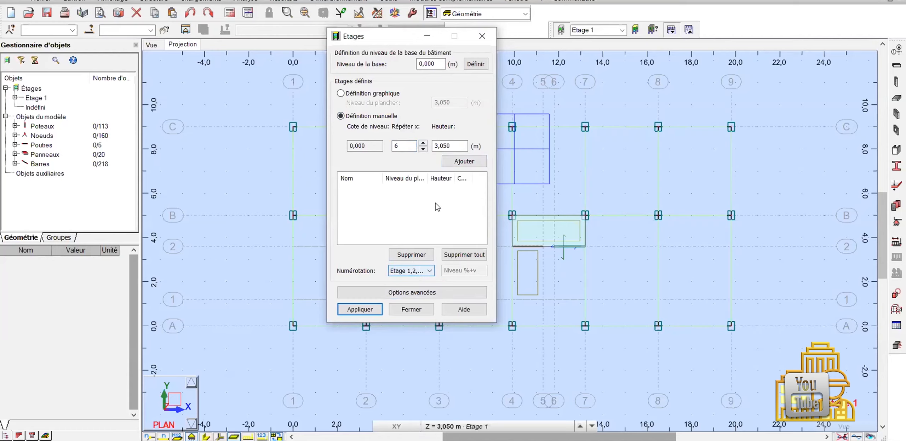
{"action": "left_click", "coordinate": [466, 165]}
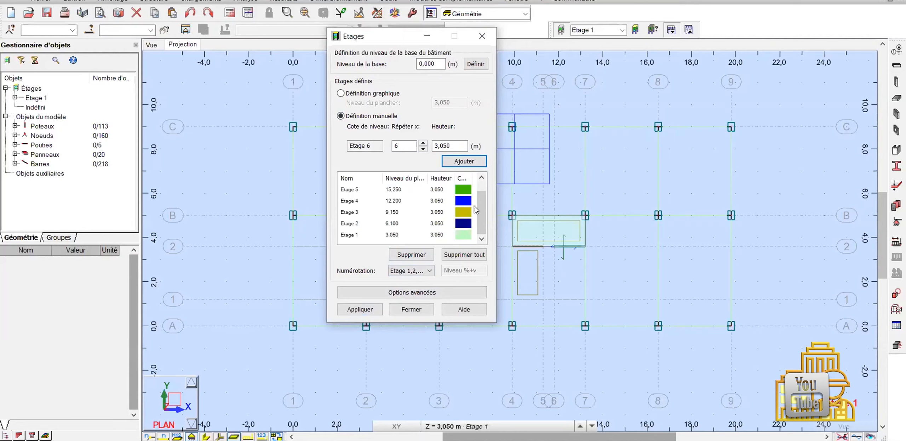
{"action": "scroll", "coordinate": [475, 201], "scroll_direction": "up", "scroll_amount": 1}
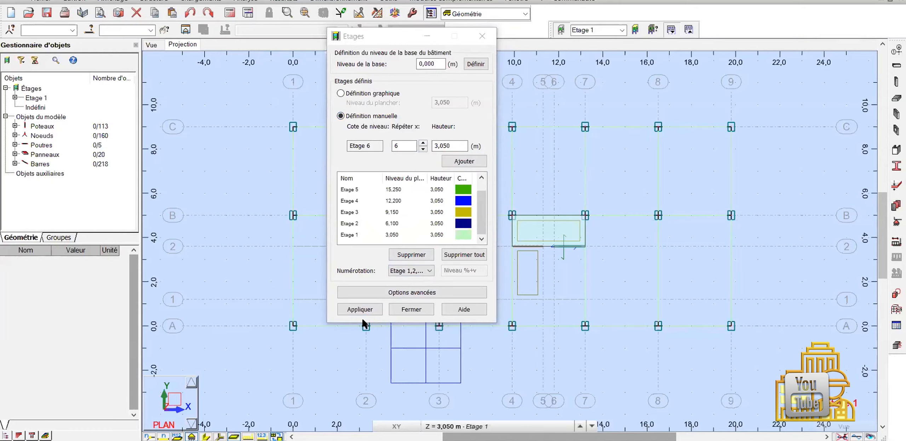
{"action": "left_click", "coordinate": [360, 309]}
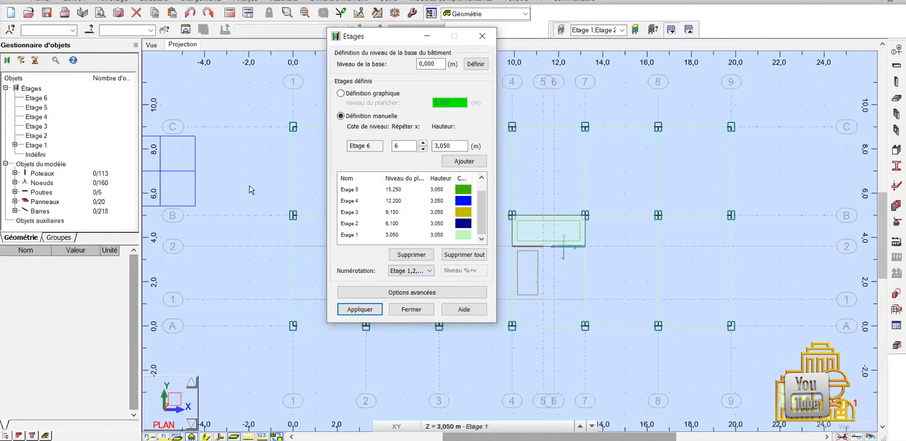
Step: Review the defined storeys' levels and heights alongside the 3D structure coloured by storey
{"action": "left_click", "coordinate": [157, 49]}
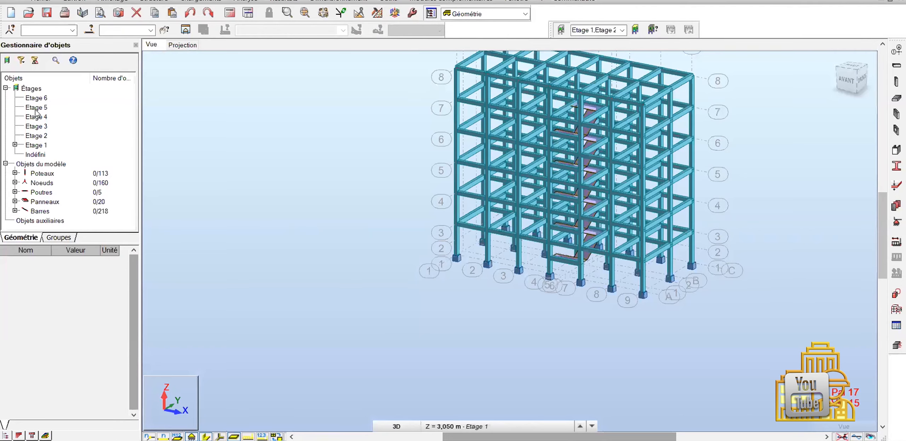
{"action": "scroll", "coordinate": [35, 113], "scroll_direction": "up", "scroll_amount": 1}
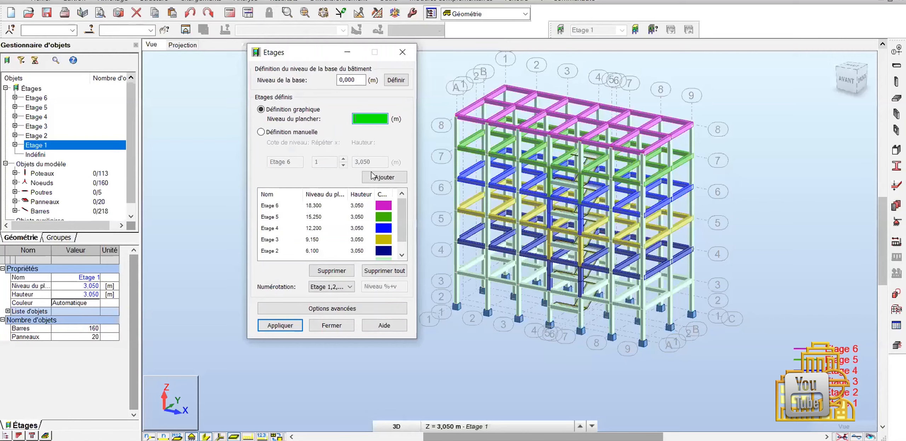
{"action": "left_click", "coordinate": [332, 241]}
{"action": "scroll", "coordinate": [318, 248], "scroll_direction": "down", "scroll_amount": 1}
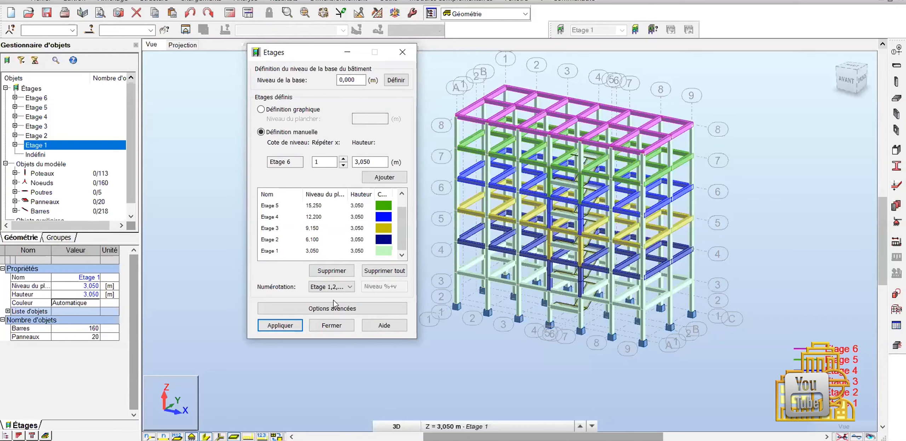
{"action": "left_click", "coordinate": [271, 217]}
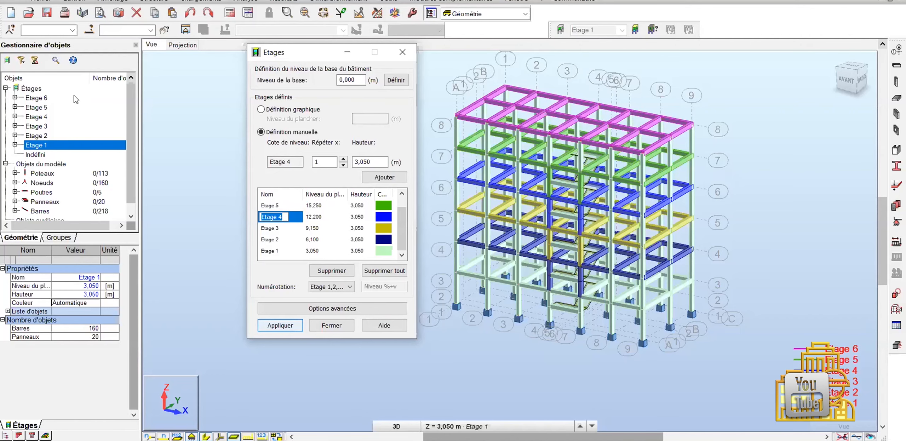
Step: Activate Etage 6, turn off storey filtering for the structure, and show the Base plan at level 0,000 m
{"action": "double_click", "coordinate": [75, 99]}
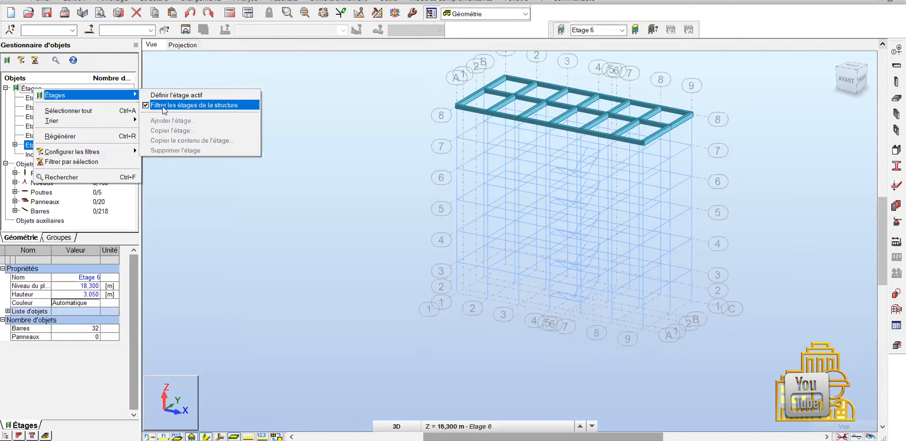
{"action": "left_click", "coordinate": [163, 106]}
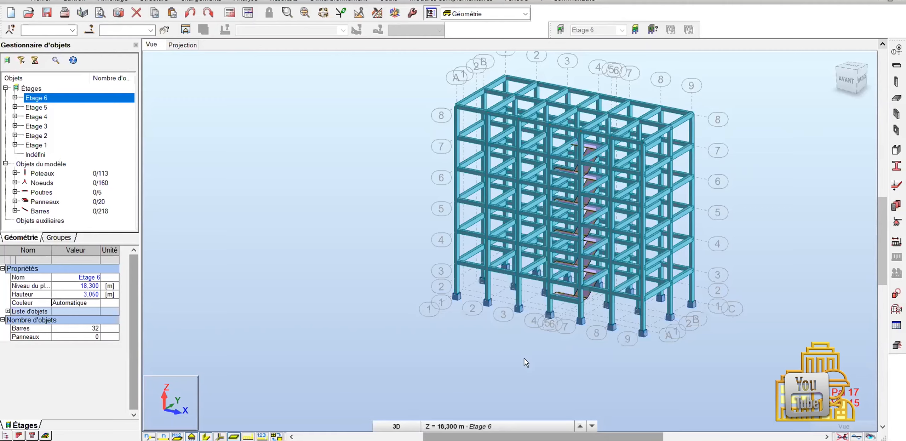
{"action": "left_click", "coordinate": [519, 427]}
{"action": "left_click", "coordinate": [514, 413]}
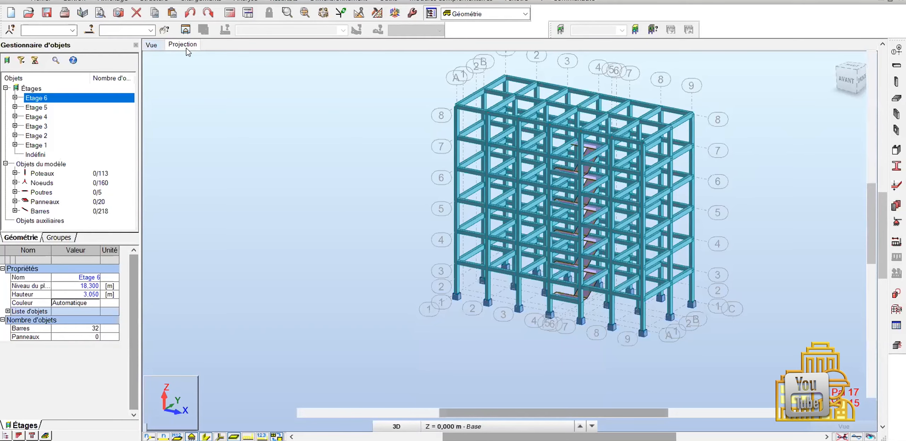
{"action": "left_click", "coordinate": [517, 433]}
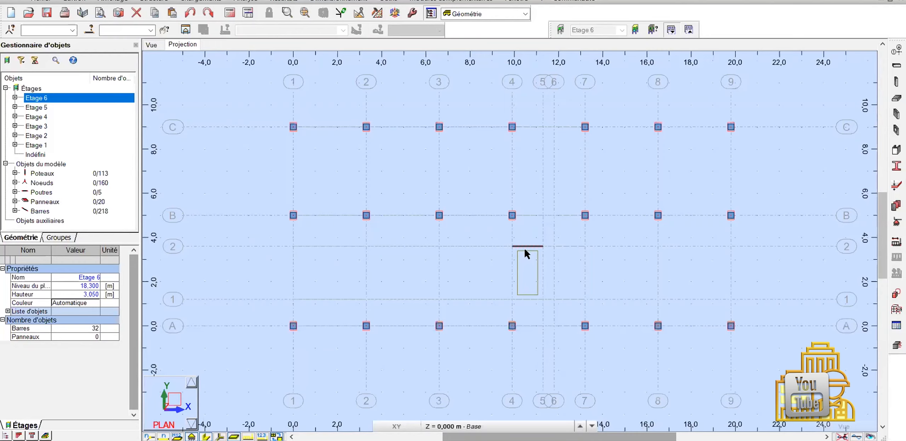
Step: Inspect the staircase's lower end in 3D and place a linear support on its starting edge along axis 2
{"action": "left_click", "coordinate": [528, 247]}
{"action": "left_click", "coordinate": [156, 48]}
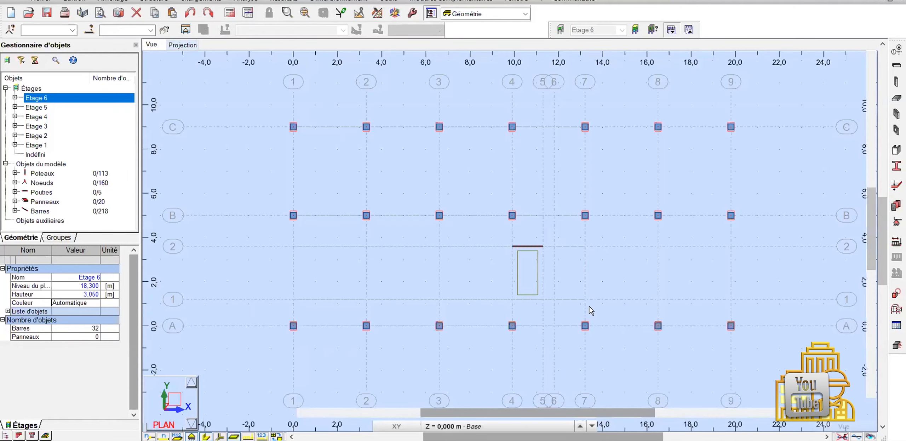
{"action": "key", "text": "ctrl+alt+0"}
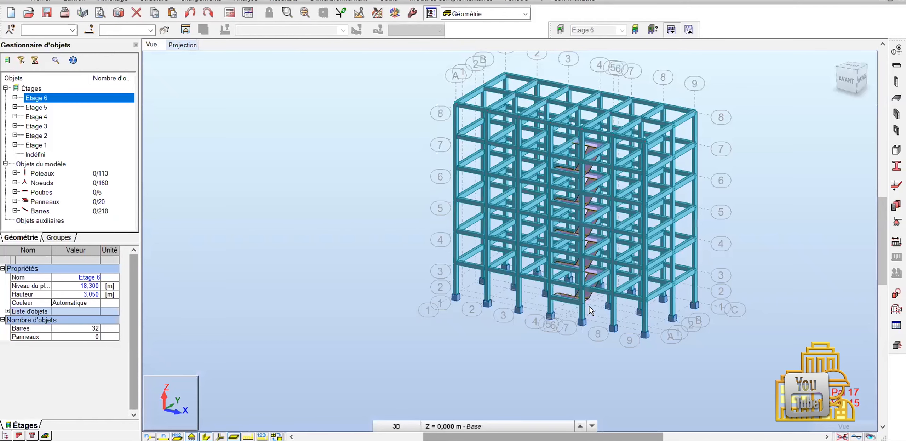
{"action": "scroll", "coordinate": [605, 320], "scroll_direction": "up", "scroll_amount": 5}
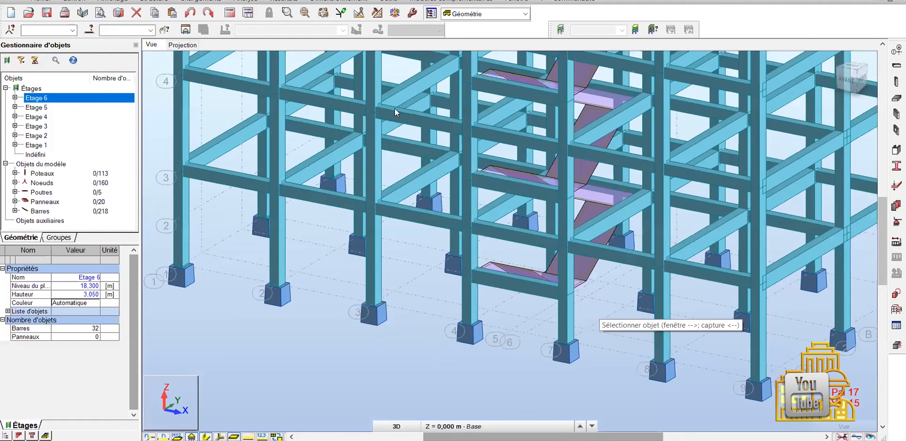
{"action": "key", "text": "ctrl+Tab"}
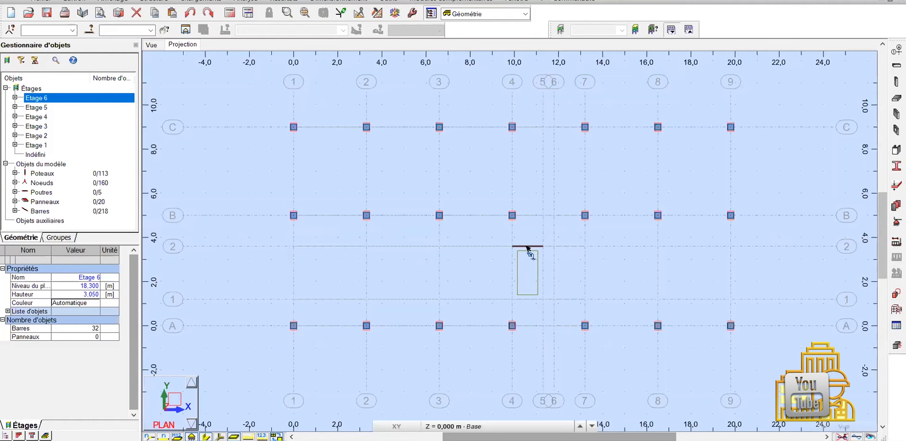
{"action": "left_click", "coordinate": [527, 245]}
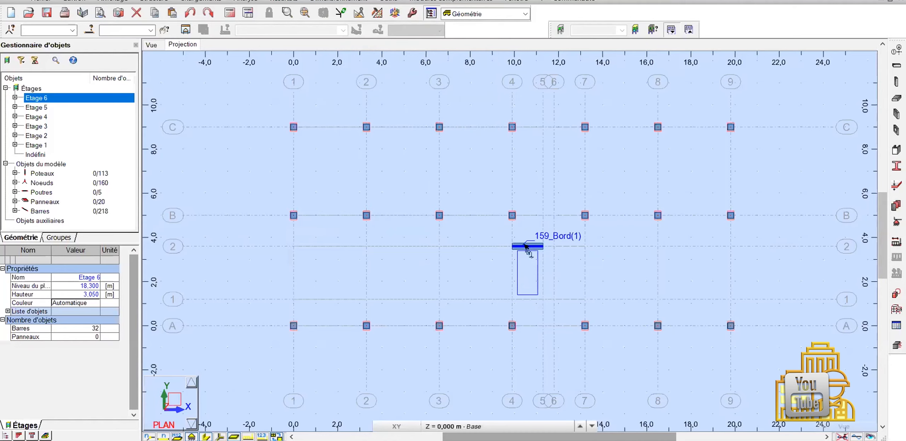
Step: Examine the rigid definition and blocked directions of the Encastrement support among the linear supports
{"action": "left_click", "coordinate": [897, 222]}
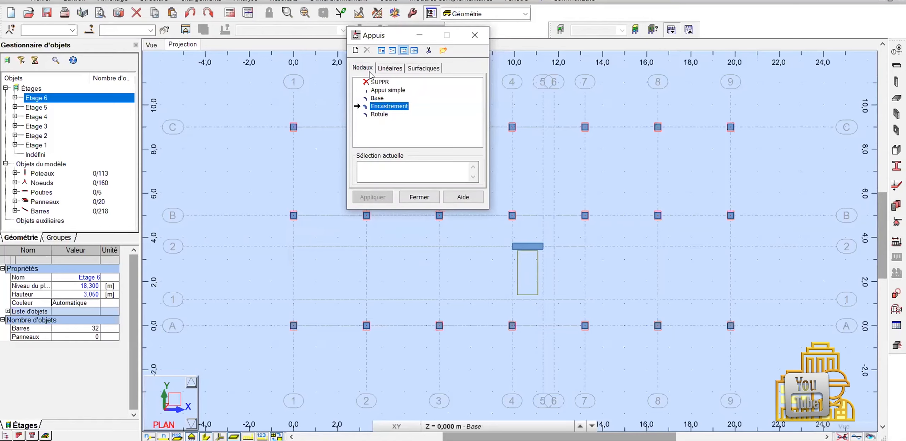
{"action": "left_click", "coordinate": [586, 215]}
{"action": "left_click", "coordinate": [397, 72]}
{"action": "double_click", "coordinate": [385, 106]}
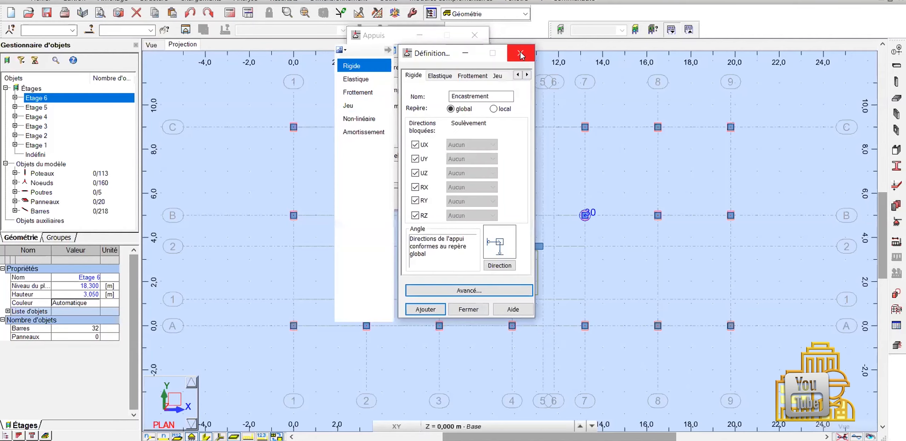
{"action": "left_click", "coordinate": [520, 54]}
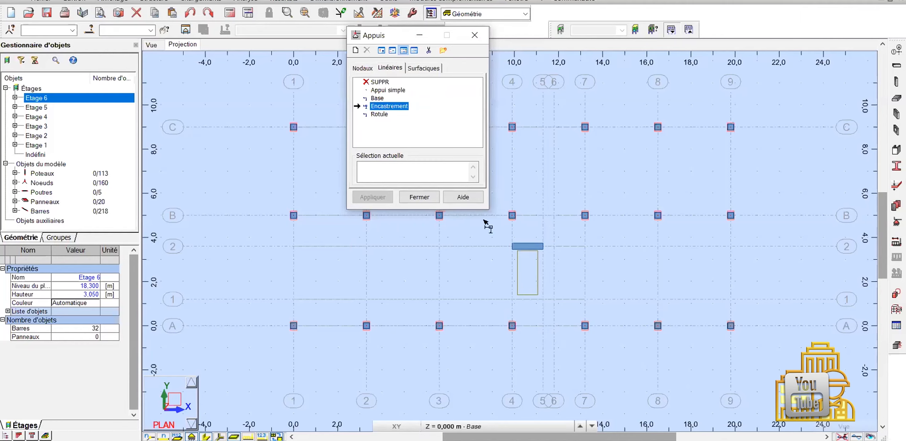
Step: Assign the linear Encastrement support to the first stair flight's base edge and check the structure in 3D
{"action": "left_click", "coordinate": [425, 198]}
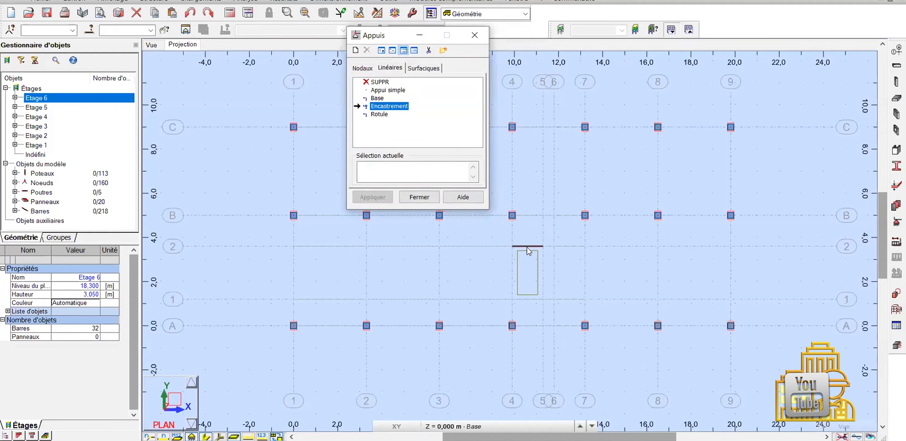
{"action": "left_click", "coordinate": [526, 247]}
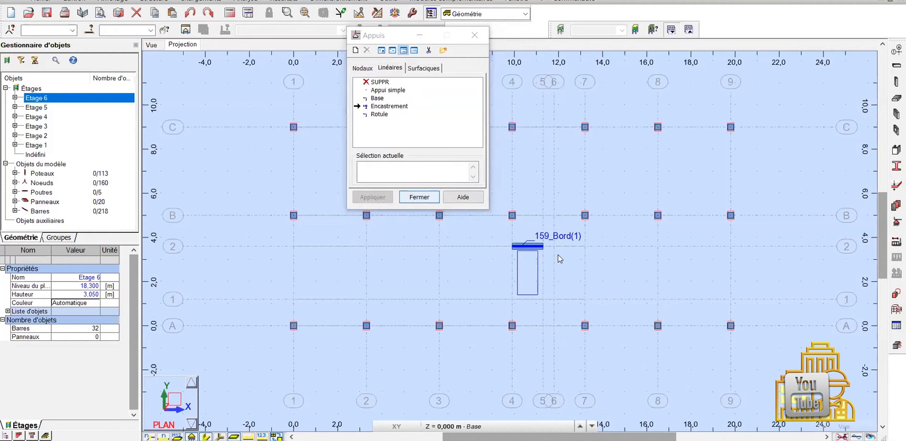
{"action": "key", "text": "Escape"}
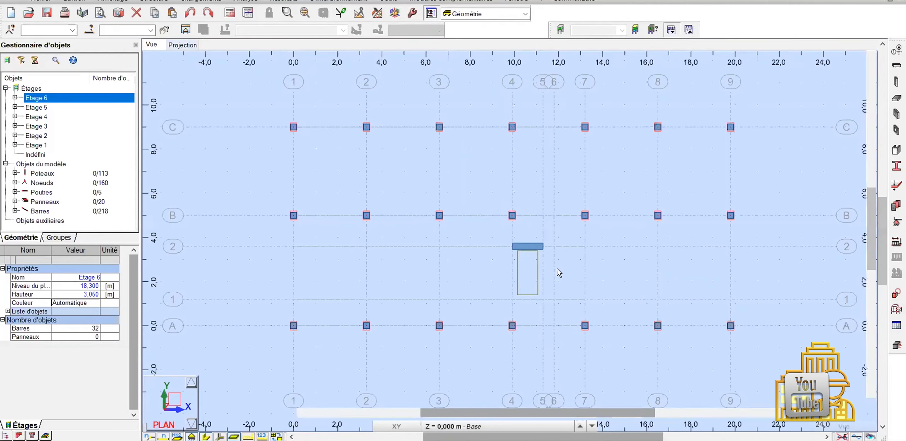
{"action": "key", "text": "ctrl+alt+0"}
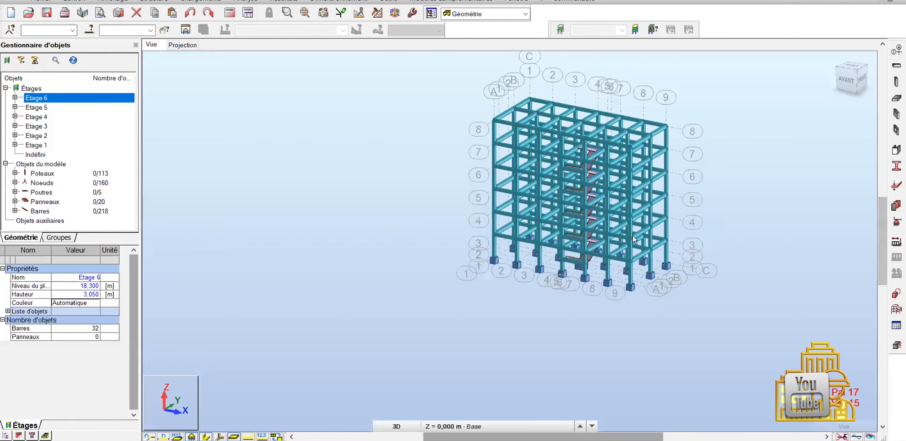
{"action": "scroll", "coordinate": [509, 293], "scroll_direction": "up", "scroll_amount": 2}
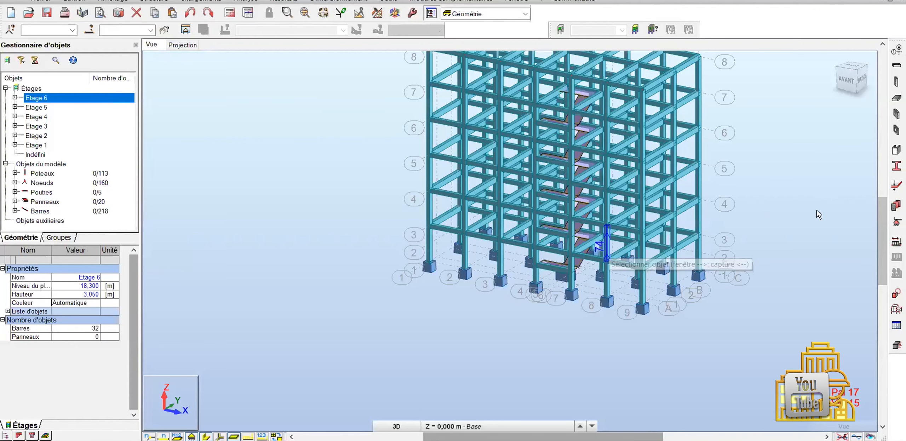
{"action": "left_click", "coordinate": [857, 79]}
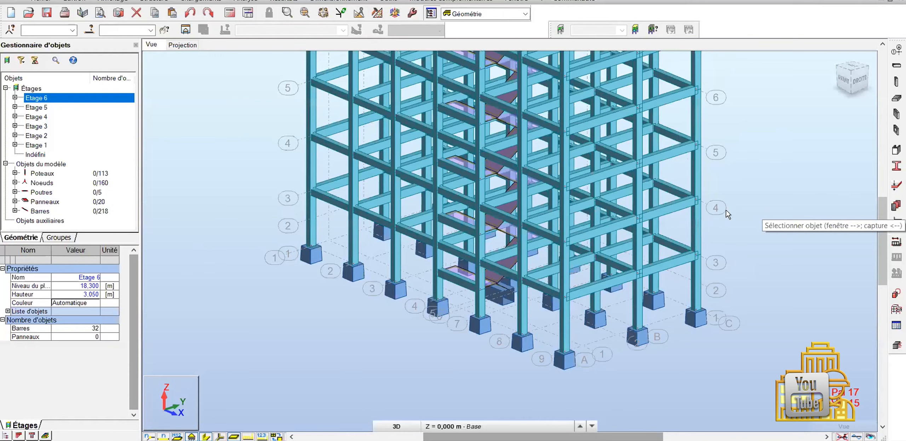
{"action": "middle_click_drag", "start_coordinate": [727, 210], "coordinate": [755, 173], "text": "shift"}
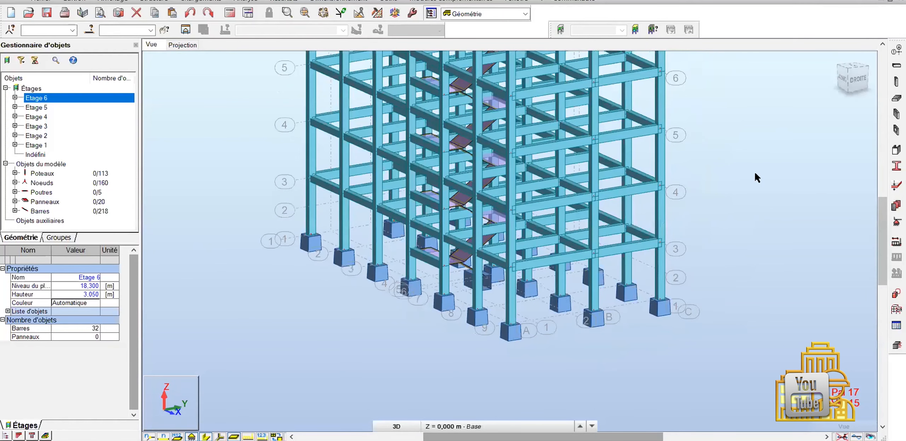
{"action": "scroll", "coordinate": [755, 170], "scroll_direction": "down", "scroll_amount": 3}
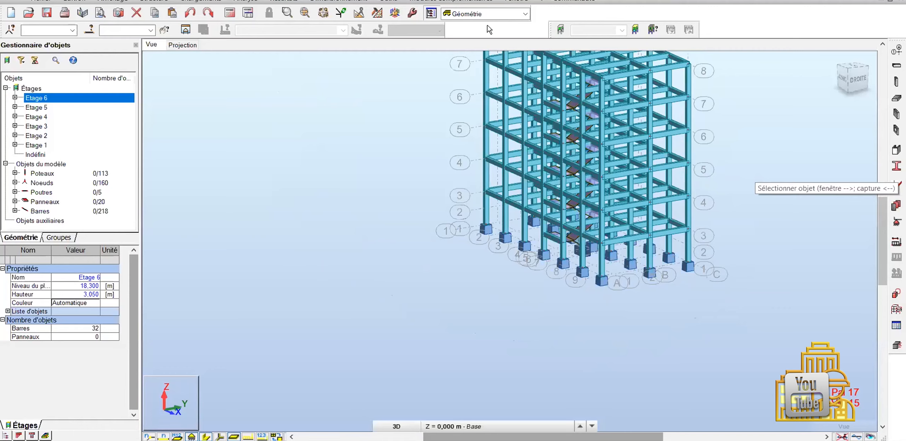
{"action": "left_click", "coordinate": [518, 15]}
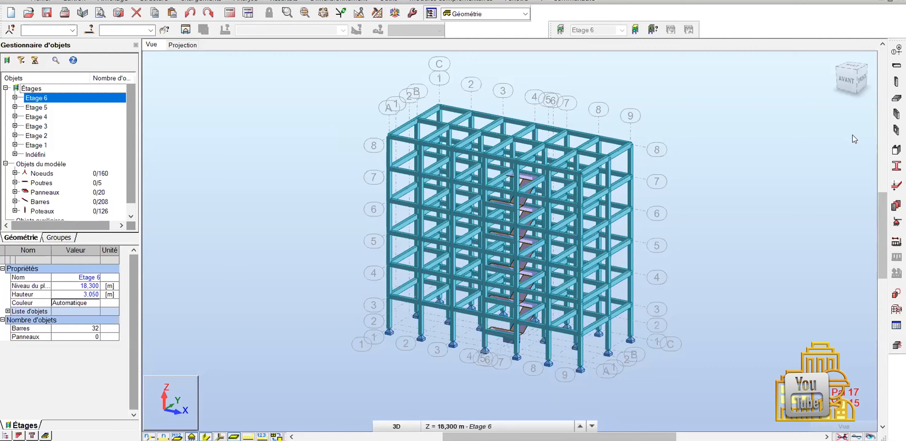
Step: Start defining a floor slab on the Etage 6 plan at level 18,300 m and open its thickness definition
{"action": "left_click", "coordinate": [892, 117]}
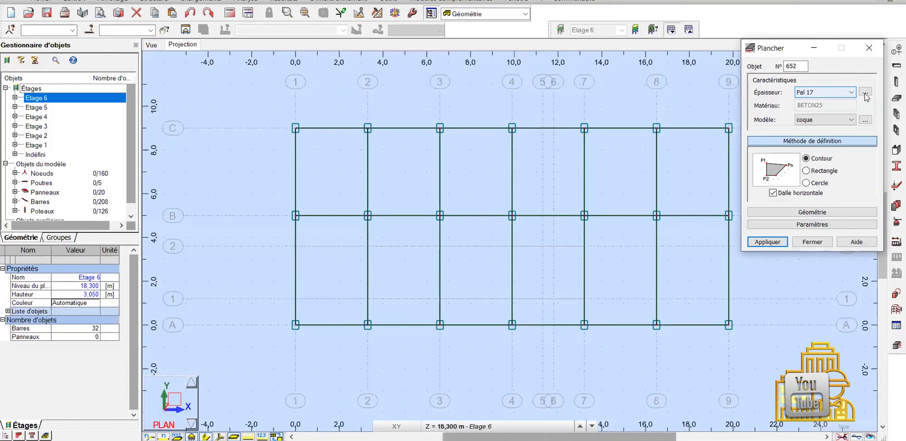
{"action": "left_click", "coordinate": [866, 92]}
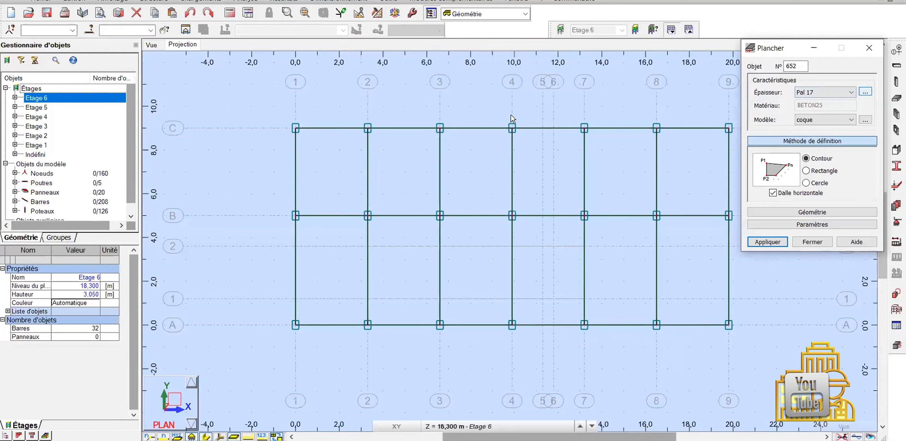